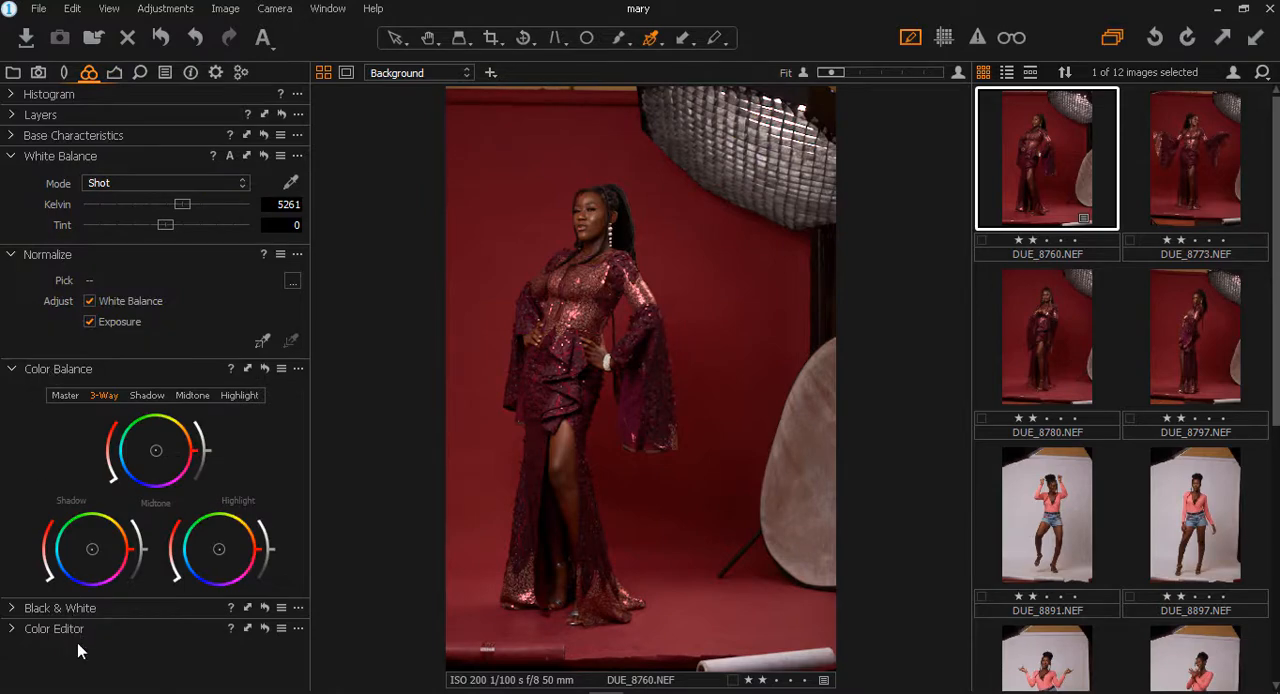
- Detach the Color Editor and sample the model's facial skin colour in its Skin Tone mode
{"action": "left_click", "coordinate": [76, 637]}
{"action": "left_click_drag", "start_coordinate": [70, 245], "coordinate": [311, 229]}
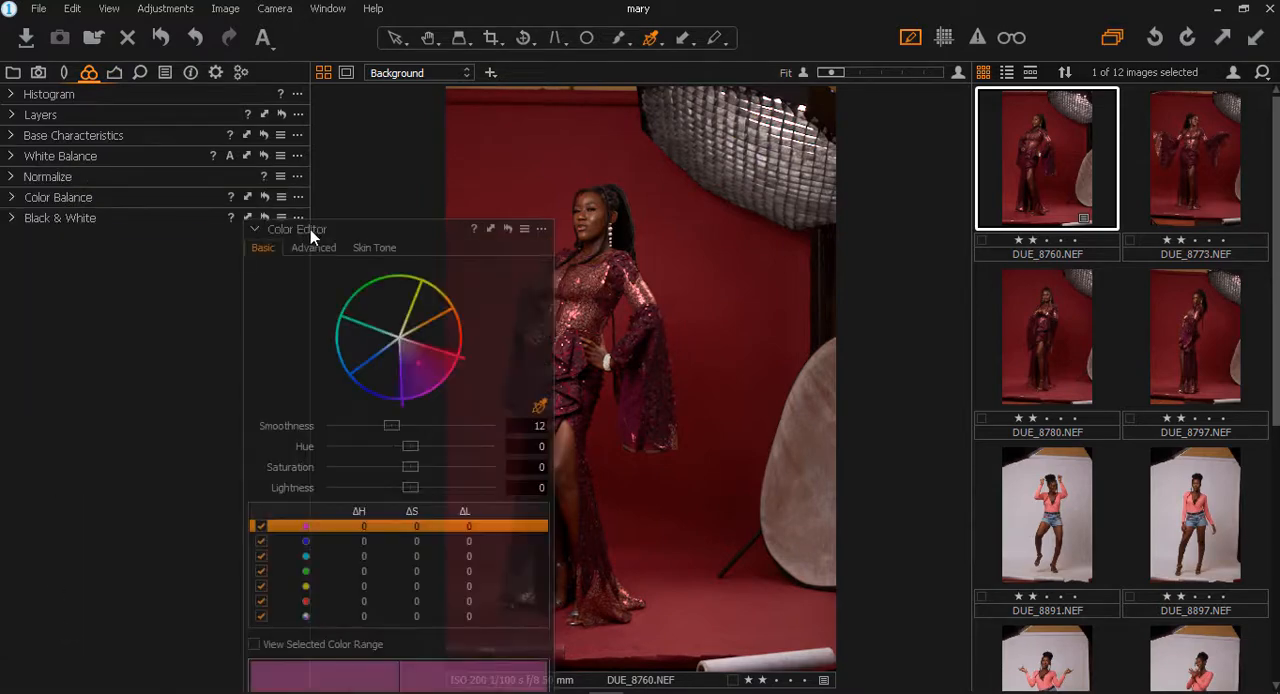
{"action": "left_click", "coordinate": [378, 247]}
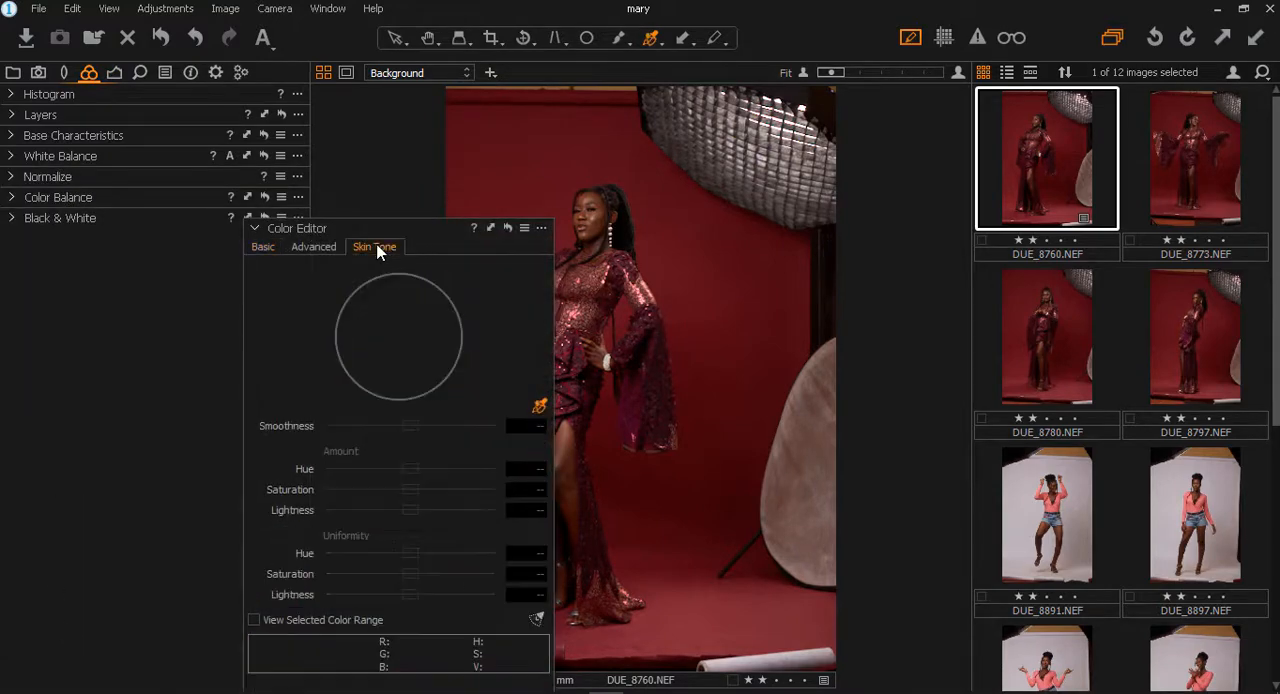
{"action": "left_click", "coordinate": [602, 214]}
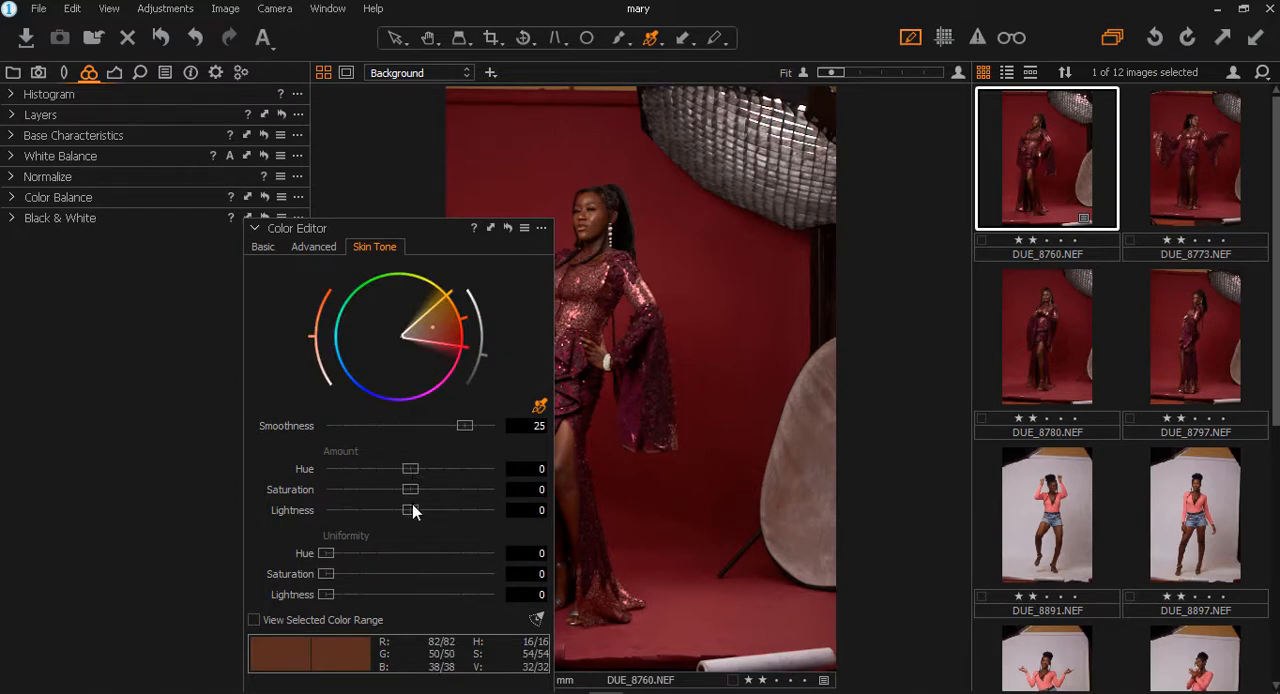
- Set skin tone amount to hue 0.7, saturation 4, lightness 2.6 and uniformity to hue 7, saturation 8, lightness 20, and redock the editor
{"action": "left_click_drag", "start_coordinate": [412, 508], "coordinate": [435, 519]}
{"action": "left_click_drag", "start_coordinate": [325, 597], "coordinate": [340, 574]}
{"action": "mouse_move", "coordinate": [410, 490]}
{"action": "left_mouse_down"}
{"action": "mouse_move", "coordinate": [399, 489]}
{"action": "mouse_move", "coordinate": [421, 505]}
{"action": "mouse_move", "coordinate": [421, 472]}
{"action": "left_mouse_up"}
{"action": "left_click_drag", "start_coordinate": [322, 555], "coordinate": [338, 555]}
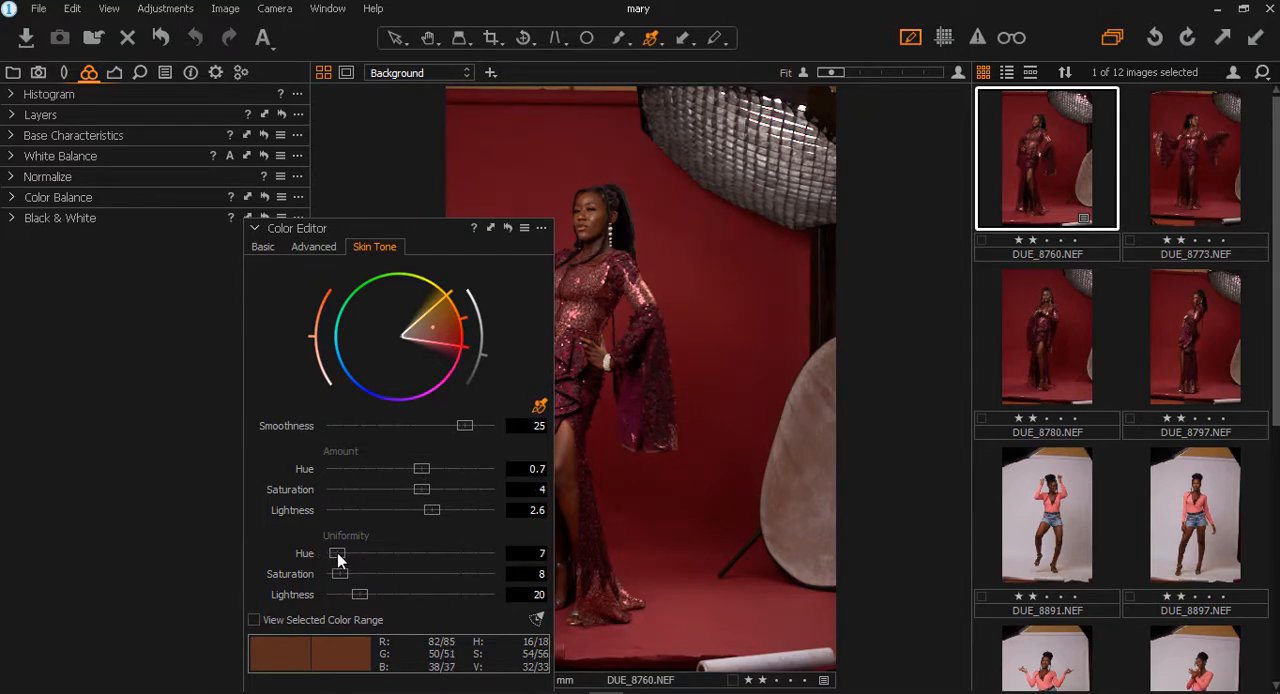
{"action": "left_click_drag", "start_coordinate": [452, 233], "coordinate": [226, 228]}
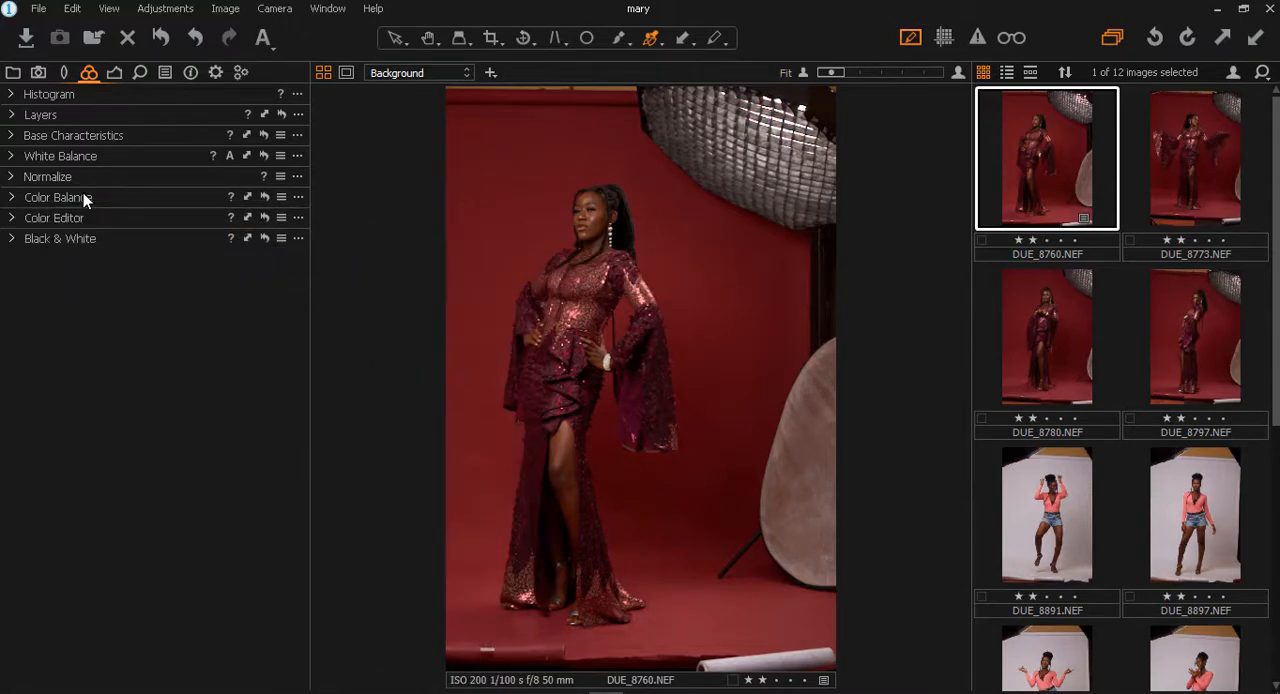
{"action": "left_click", "coordinate": [45, 197]}
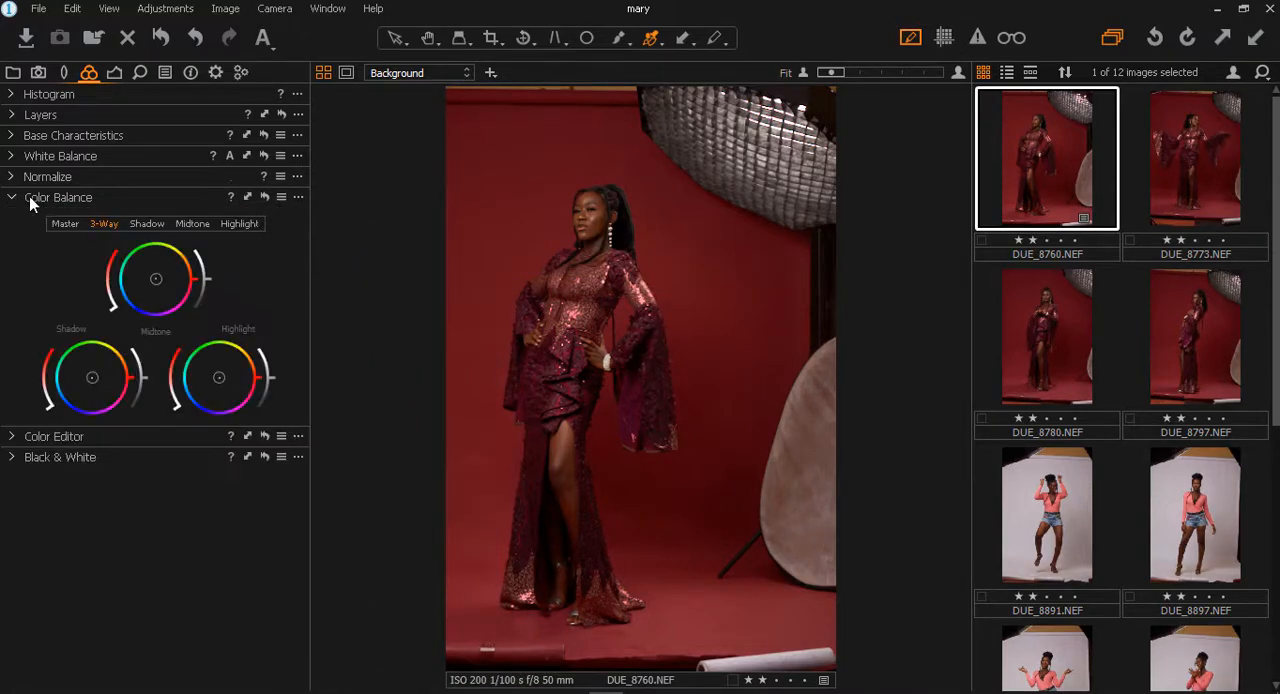
{"action": "left_click", "coordinate": [30, 197]}
{"action": "left_click", "coordinate": [30, 181]}
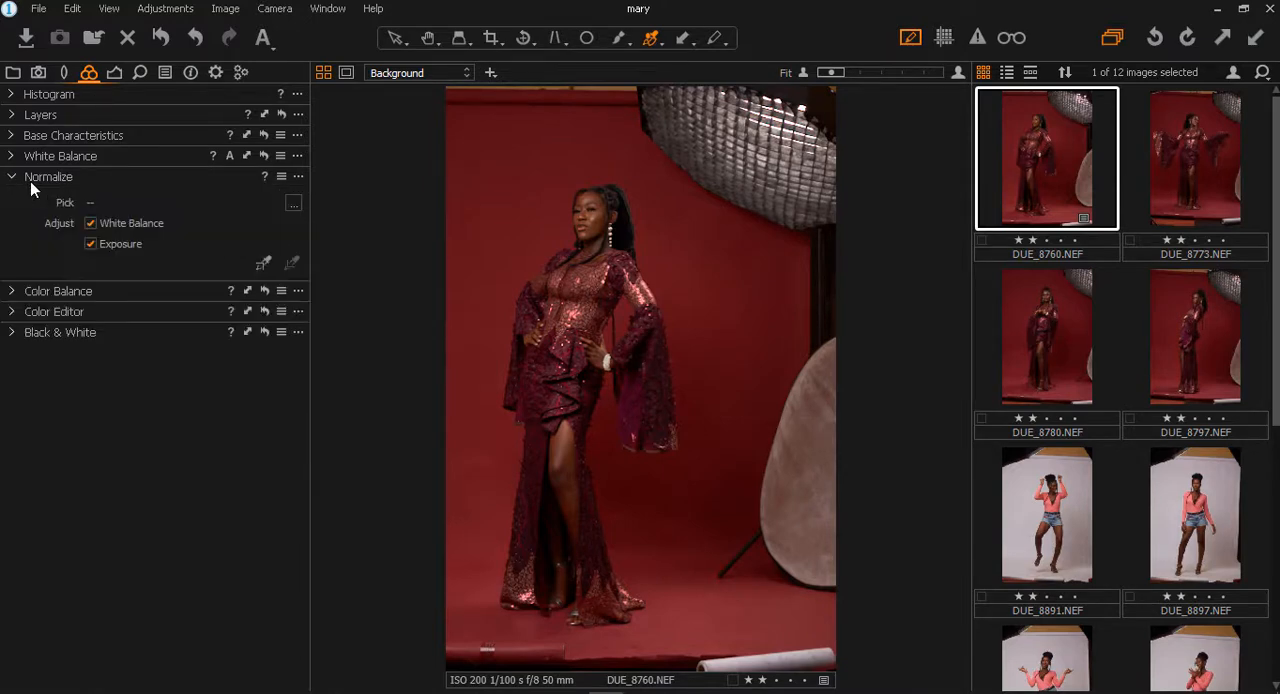
{"action": "left_click", "coordinate": [30, 181]}
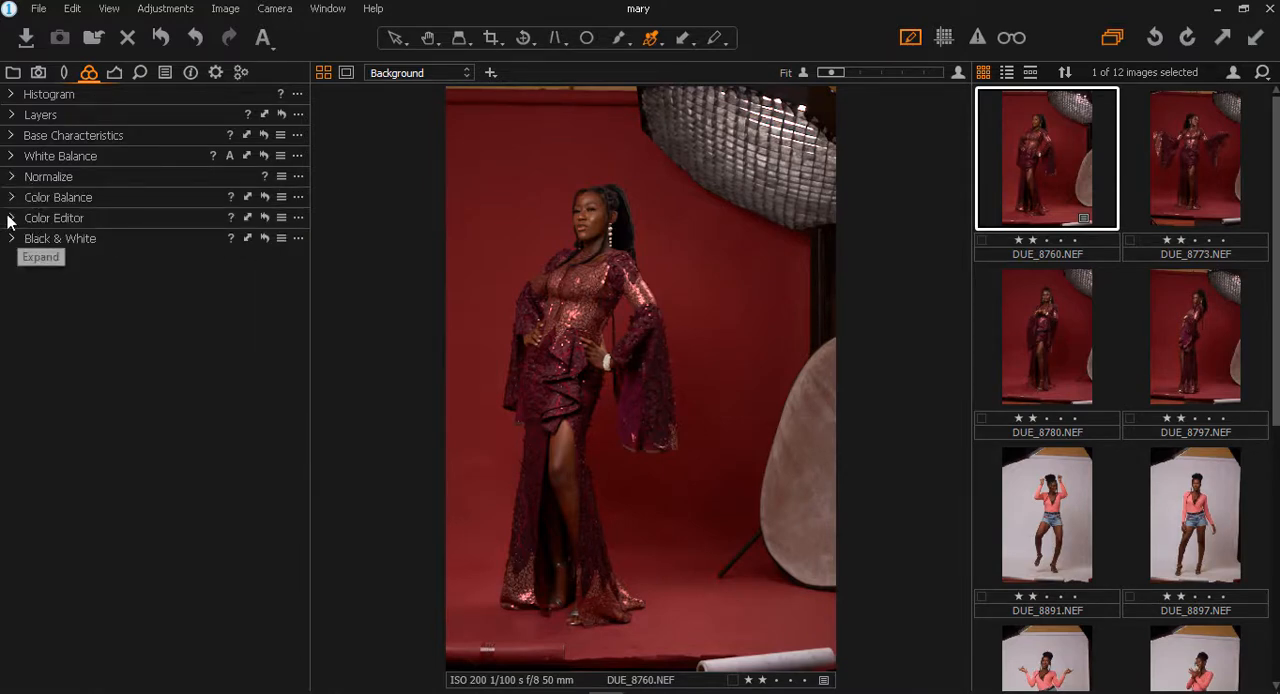
{"action": "left_click_drag", "start_coordinate": [32, 222], "coordinate": [258, 235]}
{"action": "left_click", "coordinate": [468, 348]}
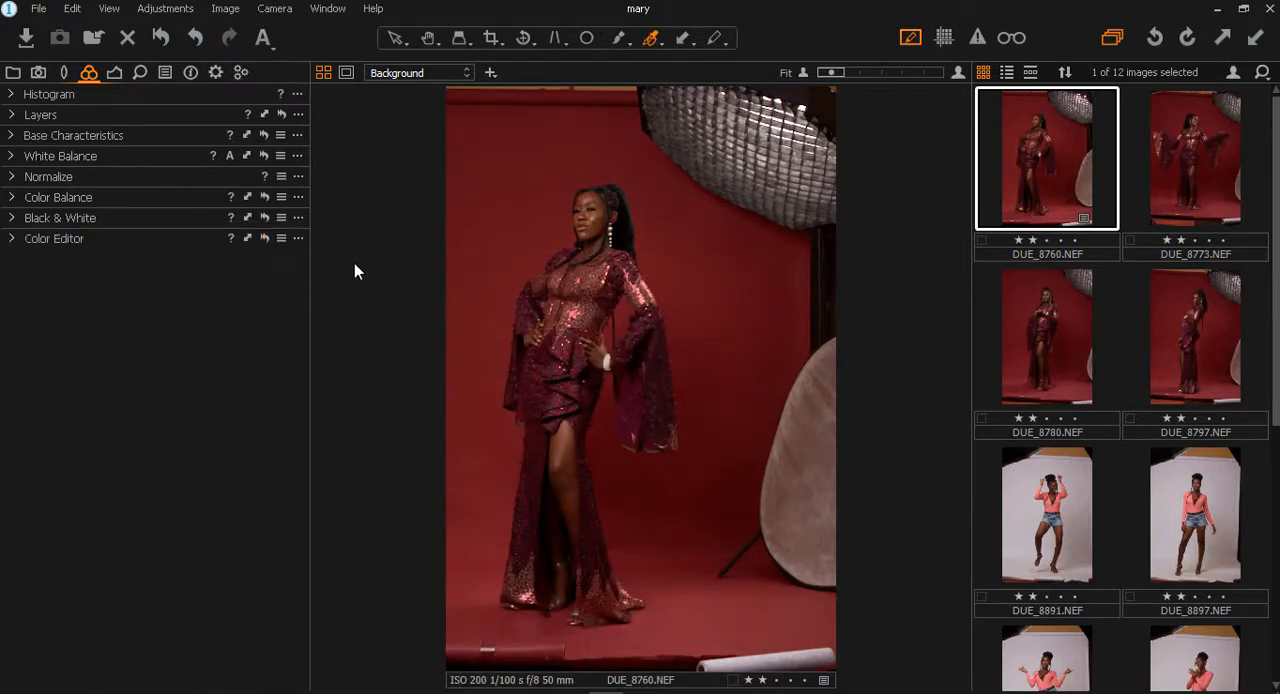
- Set the photo's exposure to 0.27, contrast to 3, brightness to 4 and saturation to 4
{"action": "left_click", "coordinate": [112, 80]}
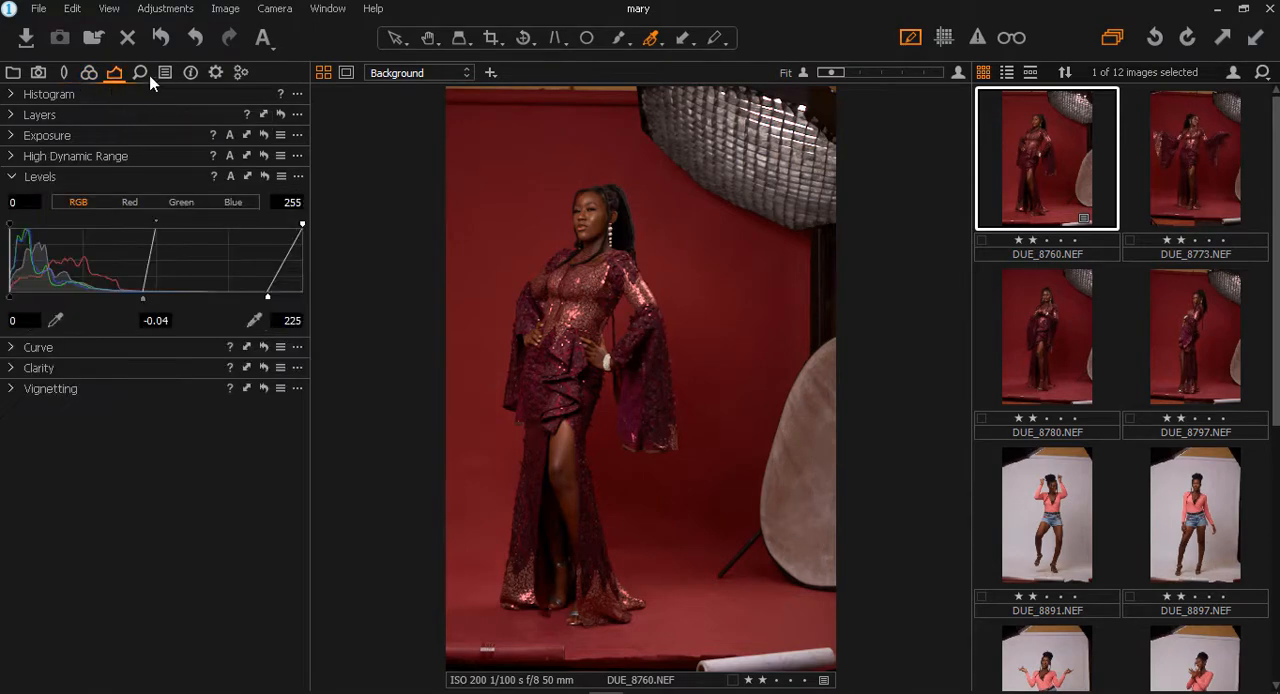
{"action": "left_click", "coordinate": [35, 175]}
{"action": "left_click", "coordinate": [42, 140]}
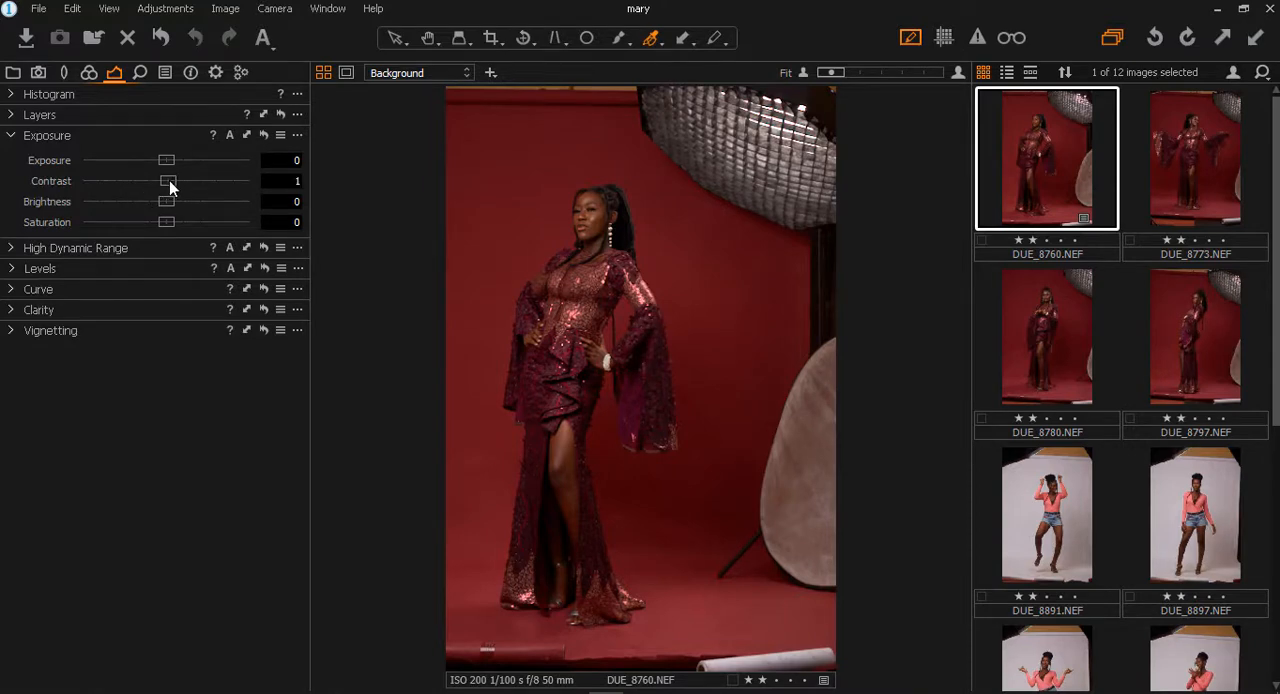
{"action": "left_click_drag", "start_coordinate": [176, 184], "coordinate": [136, 196]}
{"action": "left_click_drag", "start_coordinate": [168, 222], "coordinate": [172, 229]}
{"action": "left_click_drag", "start_coordinate": [165, 168], "coordinate": [170, 172]}
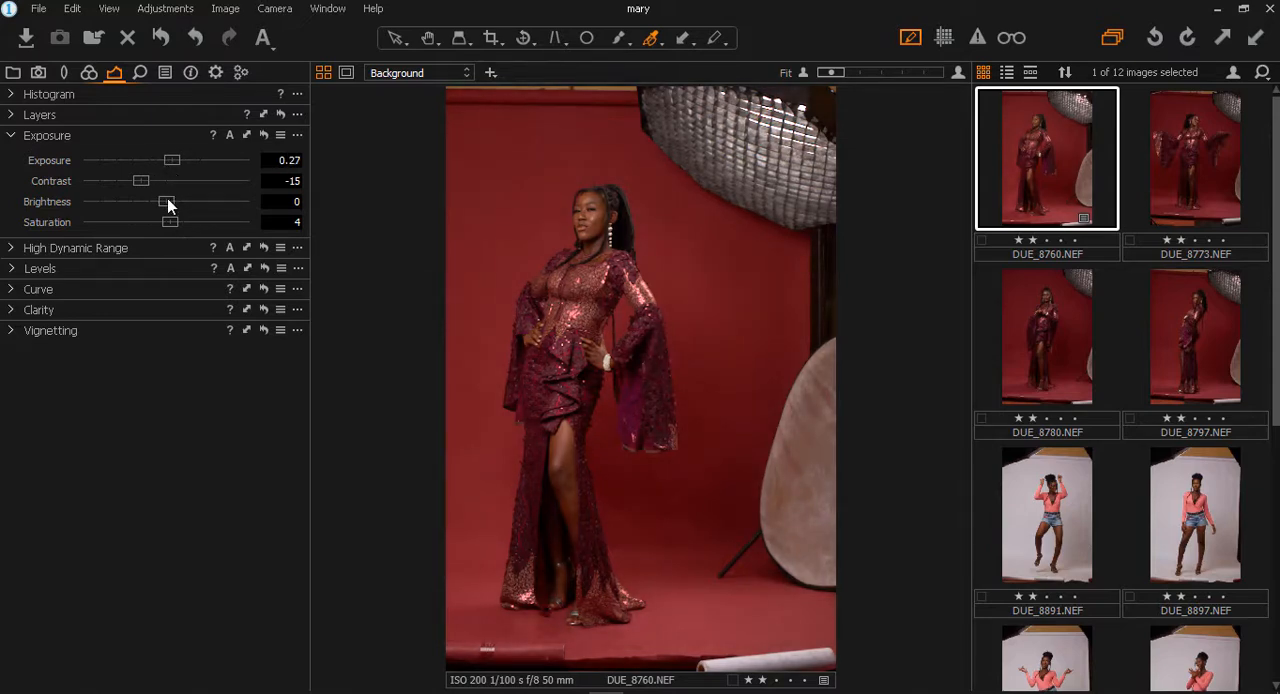
{"action": "mouse_move", "coordinate": [167, 198]}
{"action": "left_mouse_down"}
{"action": "mouse_move", "coordinate": [203, 186]}
{"action": "mouse_move", "coordinate": [155, 189]}
{"action": "mouse_move", "coordinate": [172, 198]}
{"action": "left_mouse_up"}
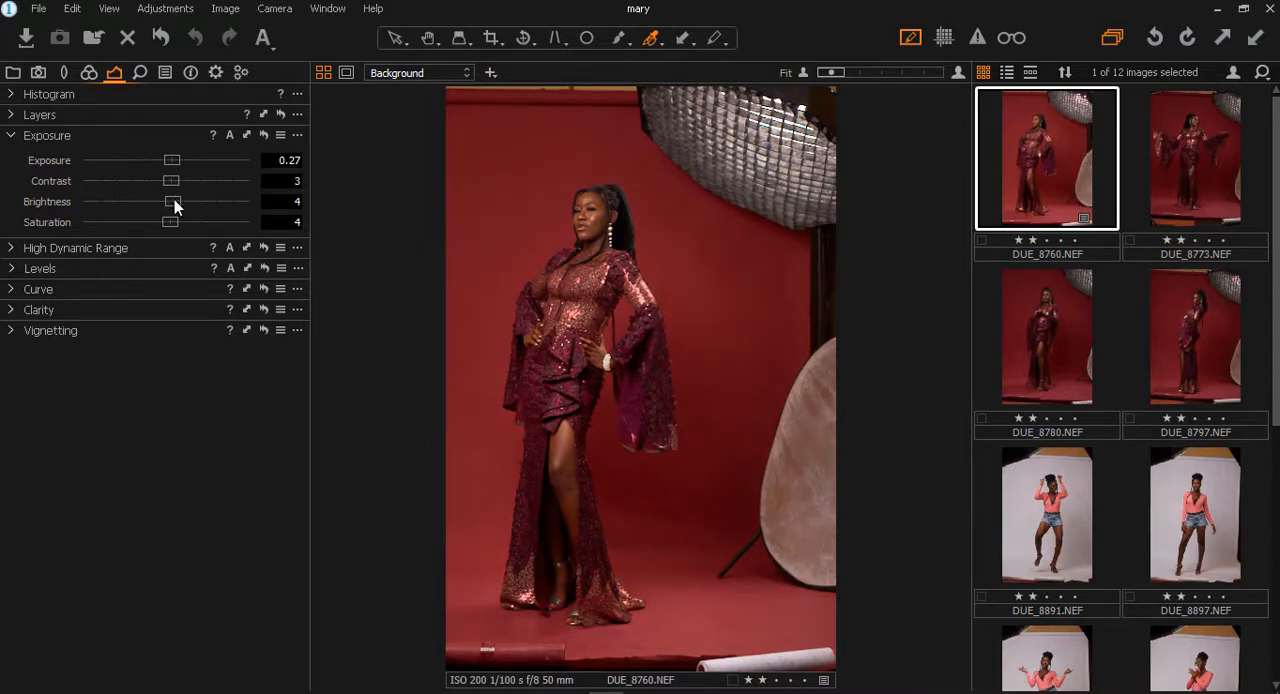
{"action": "left_click", "coordinate": [75, 135]}
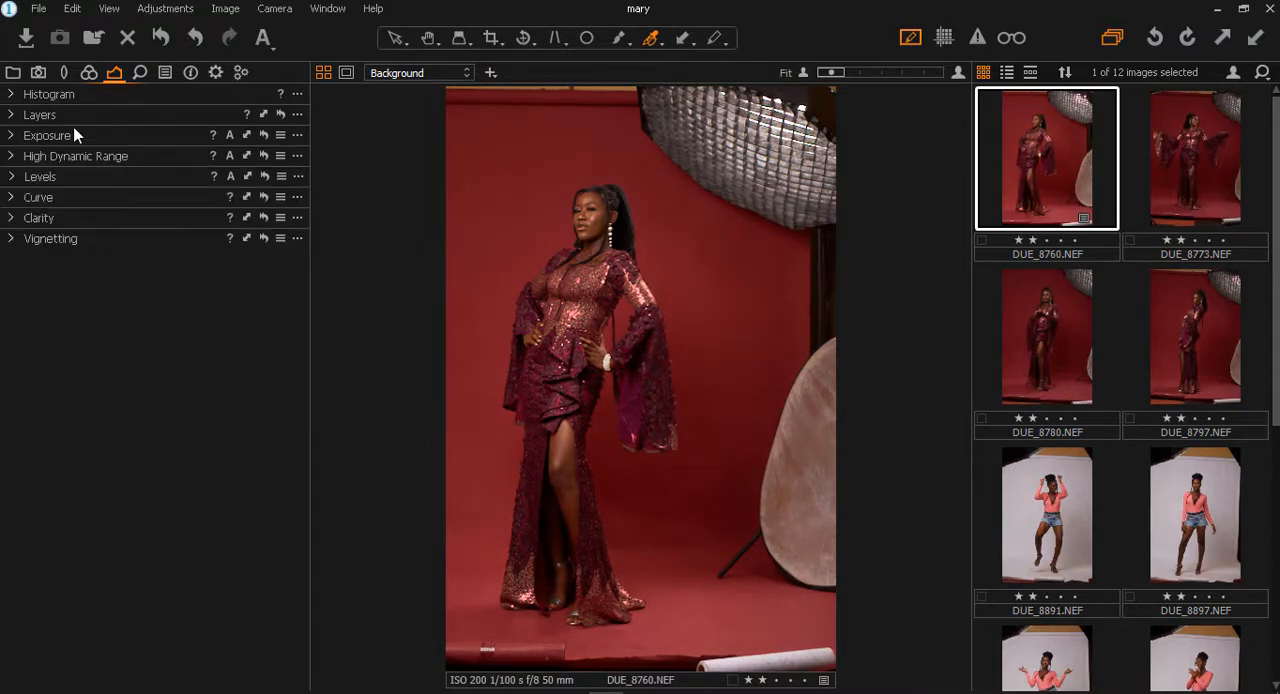
{"action": "left_click", "coordinate": [42, 118]}
{"action": "left_click", "coordinate": [45, 99]}
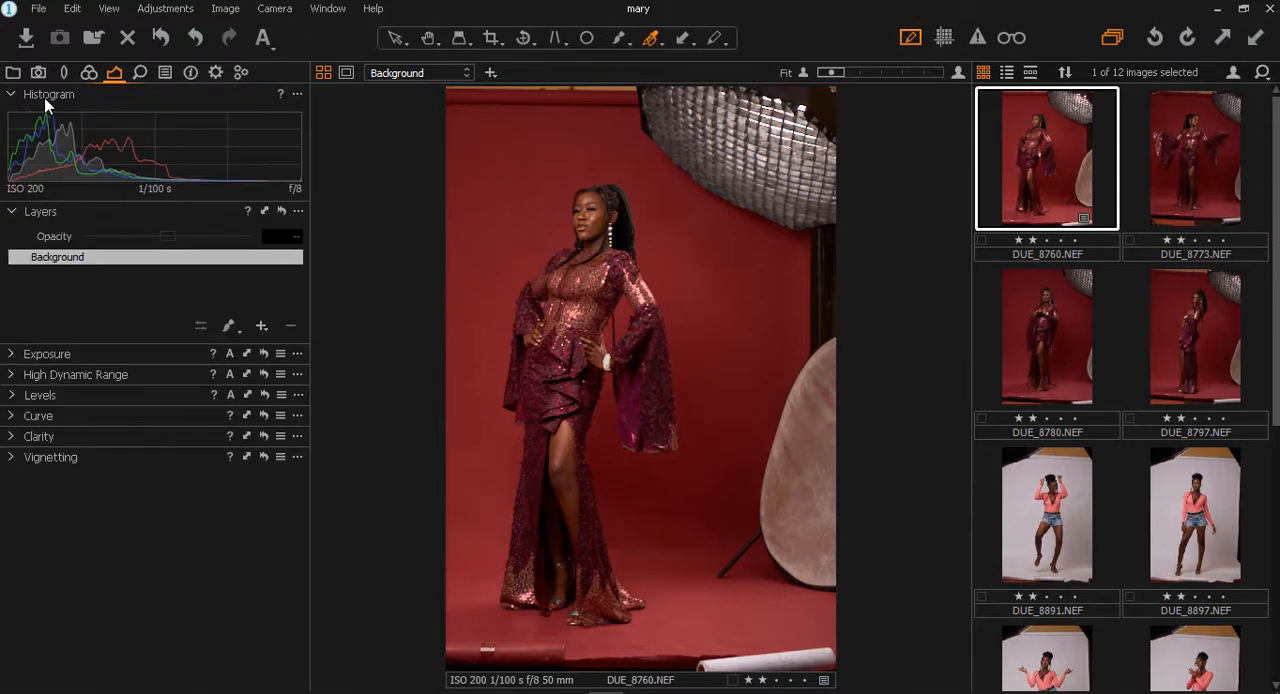
{"action": "left_click", "coordinate": [45, 97]}
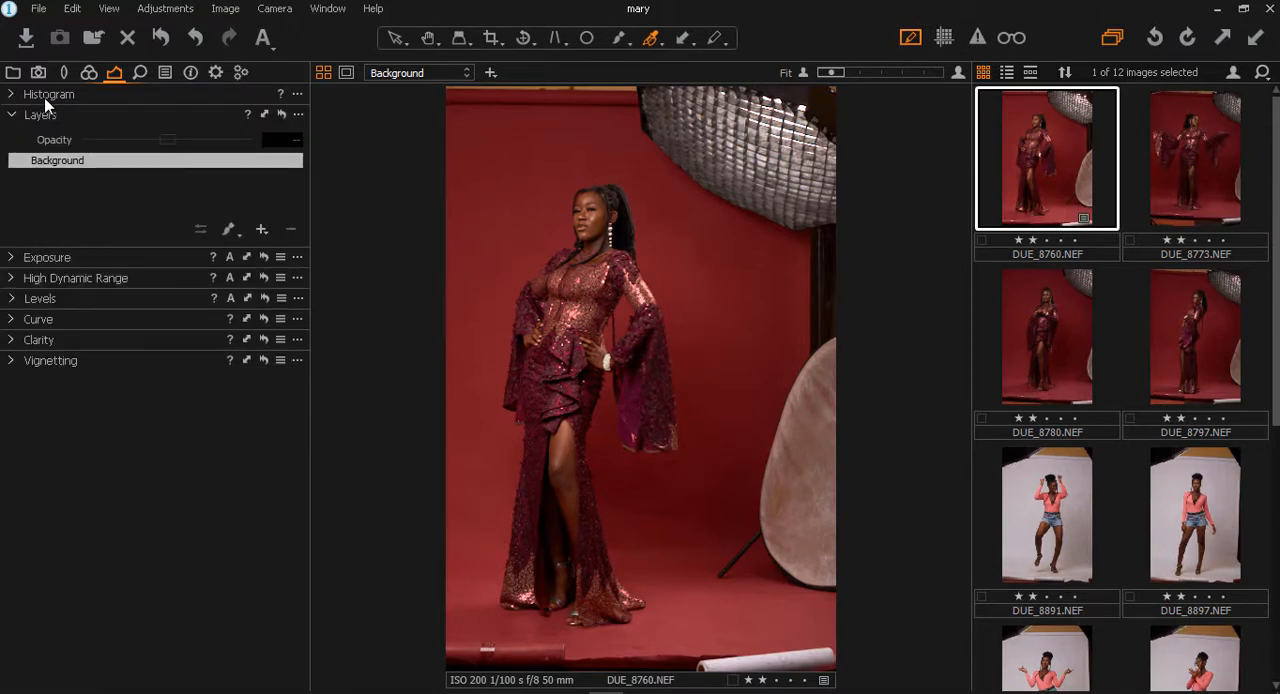
{"action": "left_click", "coordinate": [61, 259]}
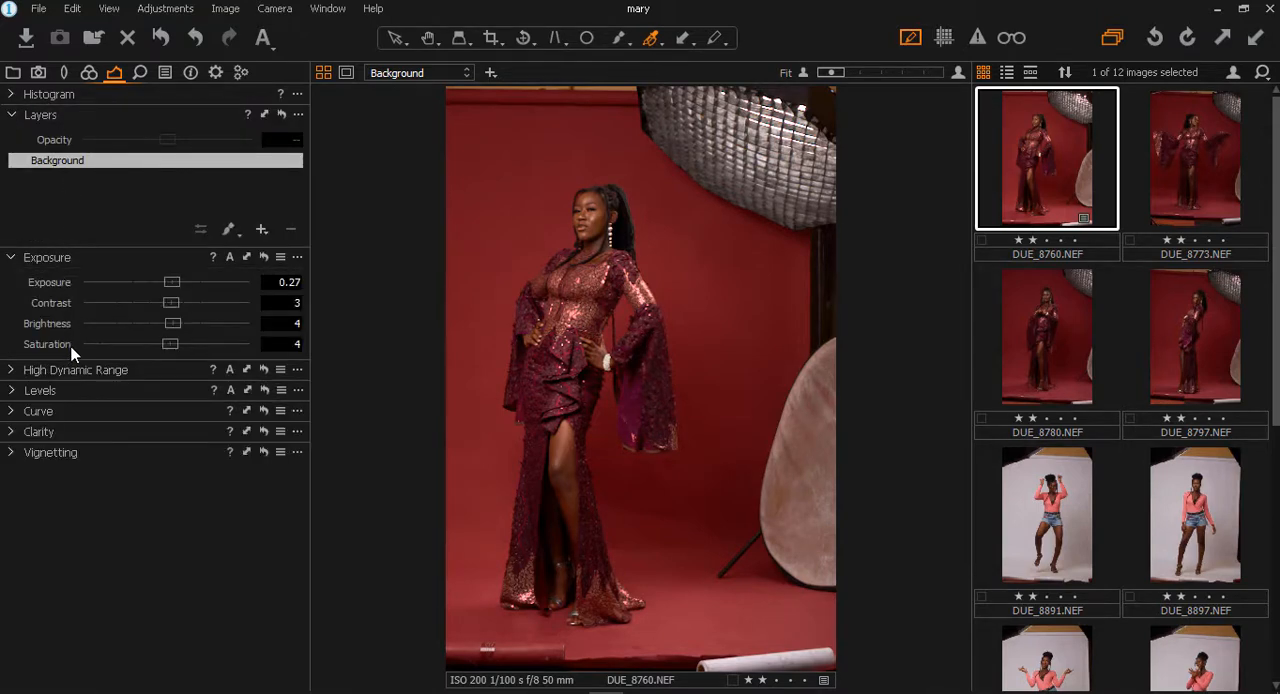
- Set the High Dynamic Range shadow recovery to 7, with highlight at 0
{"action": "left_click", "coordinate": [117, 371]}
{"action": "left_click_drag", "start_coordinate": [81, 394], "coordinate": [28, 425]}
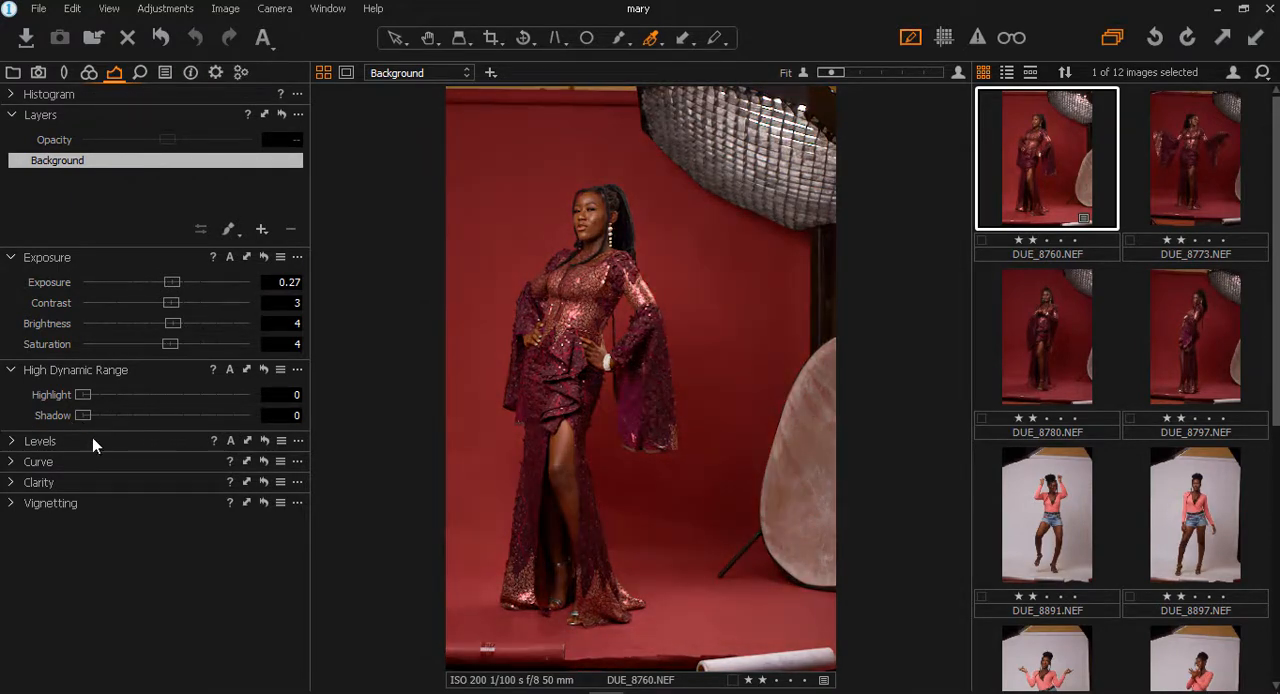
{"action": "left_click_drag", "start_coordinate": [92, 437], "coordinate": [103, 451]}
- Raise the Structure to 6 with the Natural clarity method and inspect the detail on the dress
{"action": "left_click", "coordinate": [48, 456]}
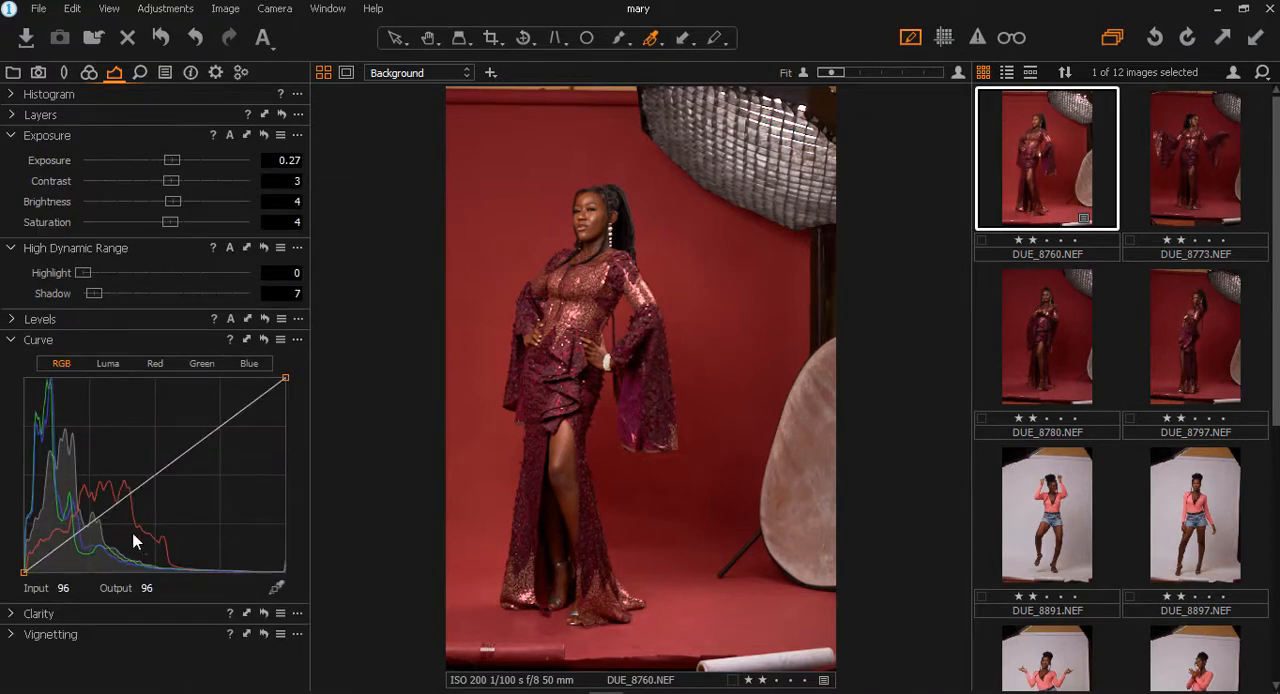
{"action": "left_click", "coordinate": [20, 613]}
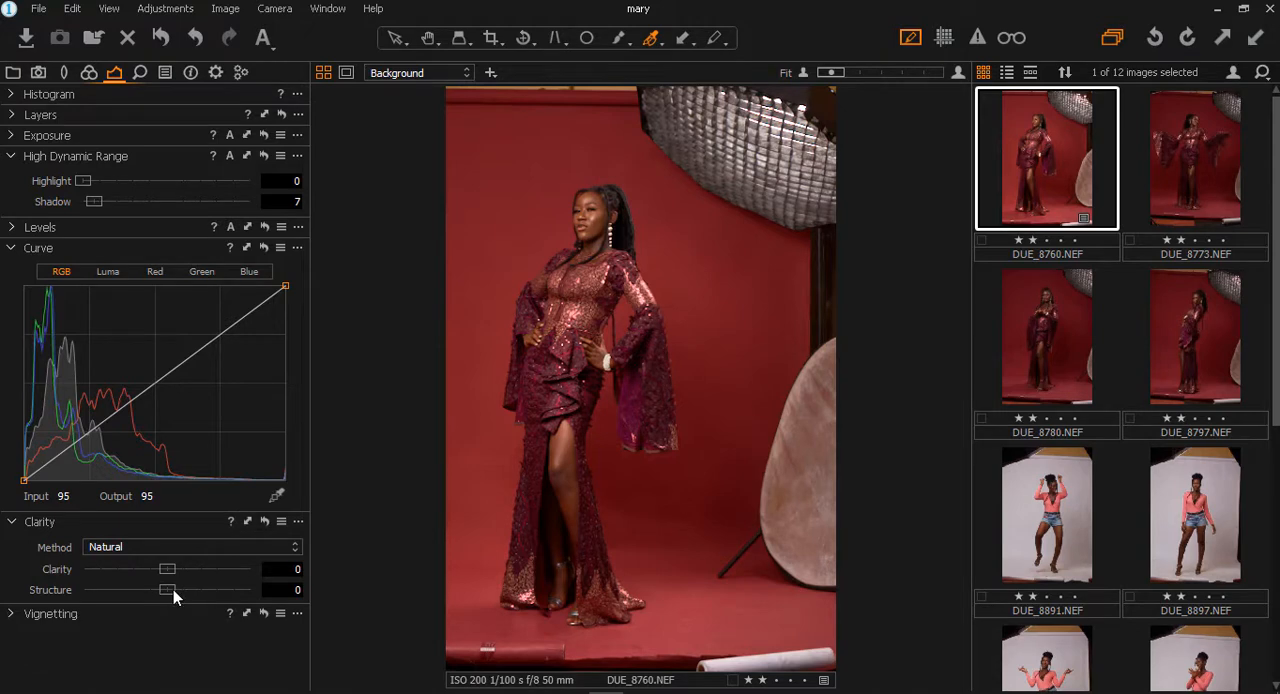
{"action": "left_click_drag", "start_coordinate": [173, 589], "coordinate": [178, 606]}
{"action": "scroll", "coordinate": [584, 240], "scroll_direction": "up", "scroll_amount": 6}
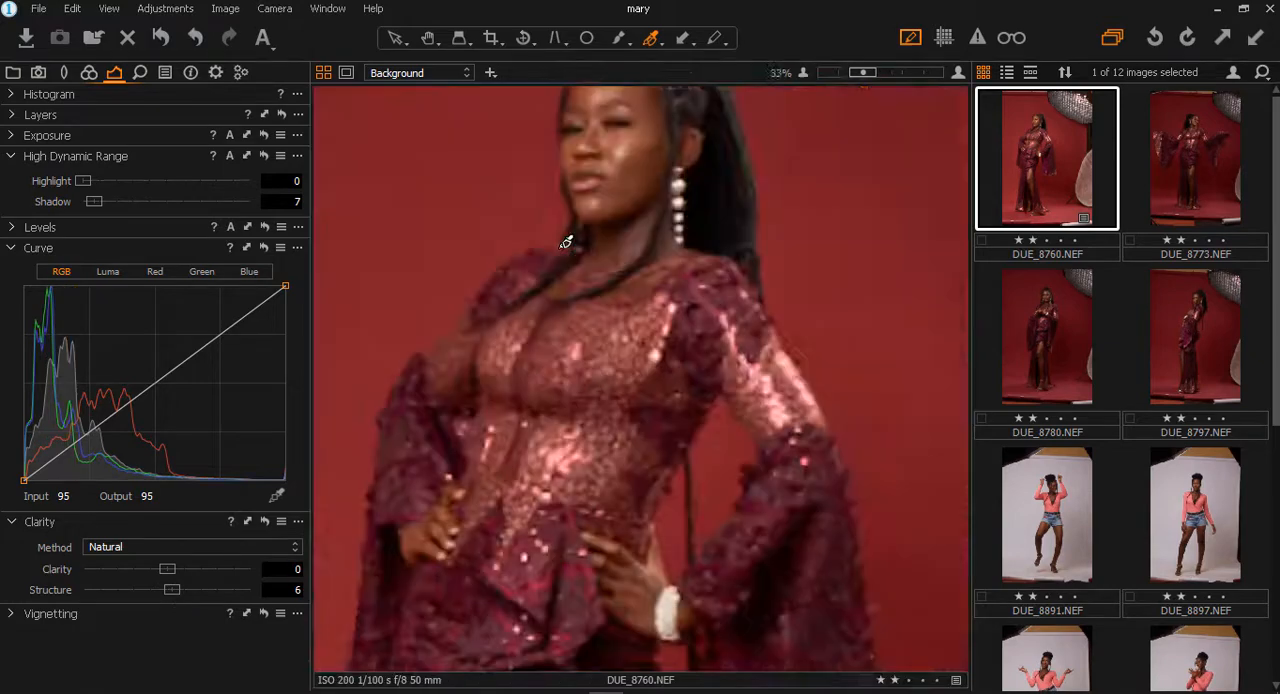
{"action": "scroll", "coordinate": [838, 240], "scroll_direction": "down", "scroll_amount": 3}
{"action": "scroll", "coordinate": [838, 240], "scroll_direction": "down", "scroll_amount": 2}
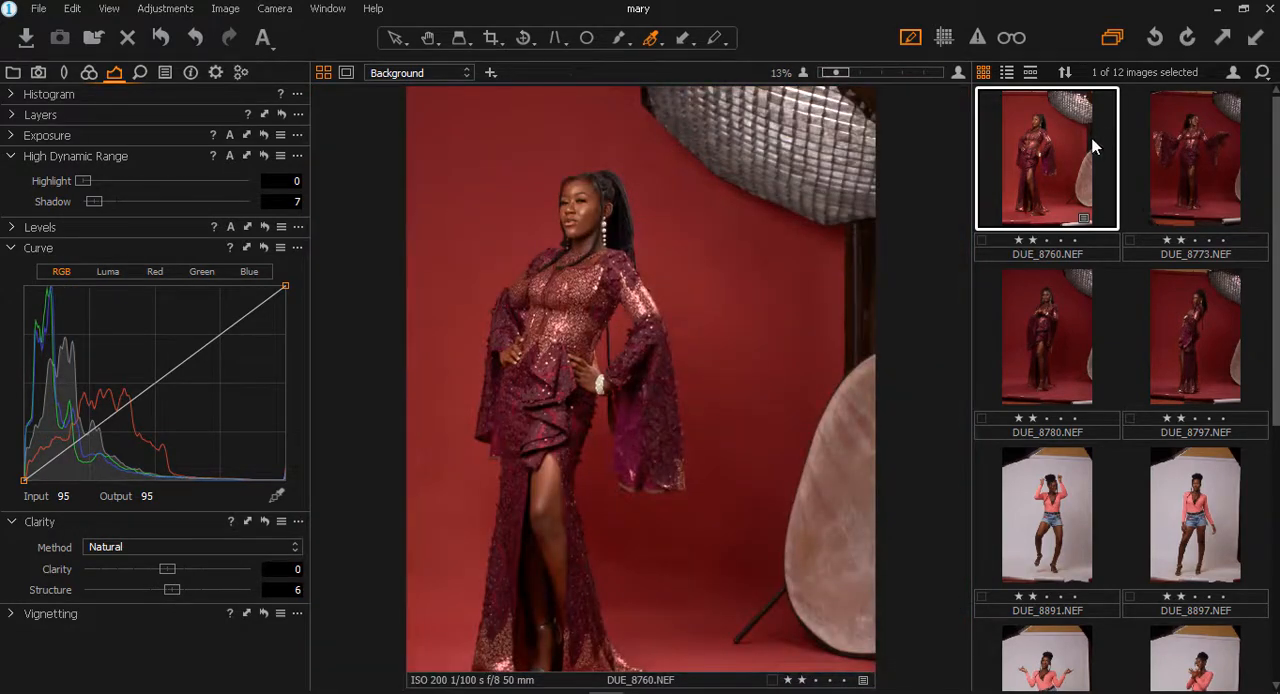
- Create a new unedited variant of DUE_8760.NEF
{"action": "right_click", "coordinate": [1049, 163]}
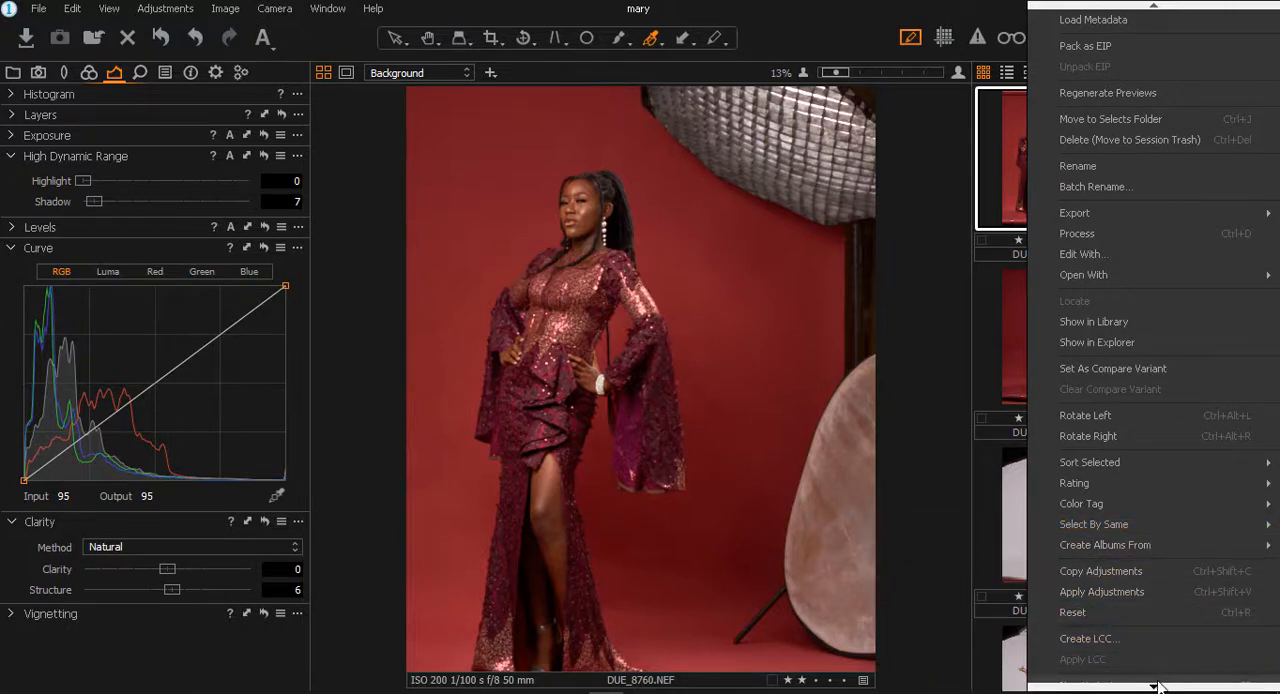
{"action": "mouse_move", "coordinate": [1162, 687]}
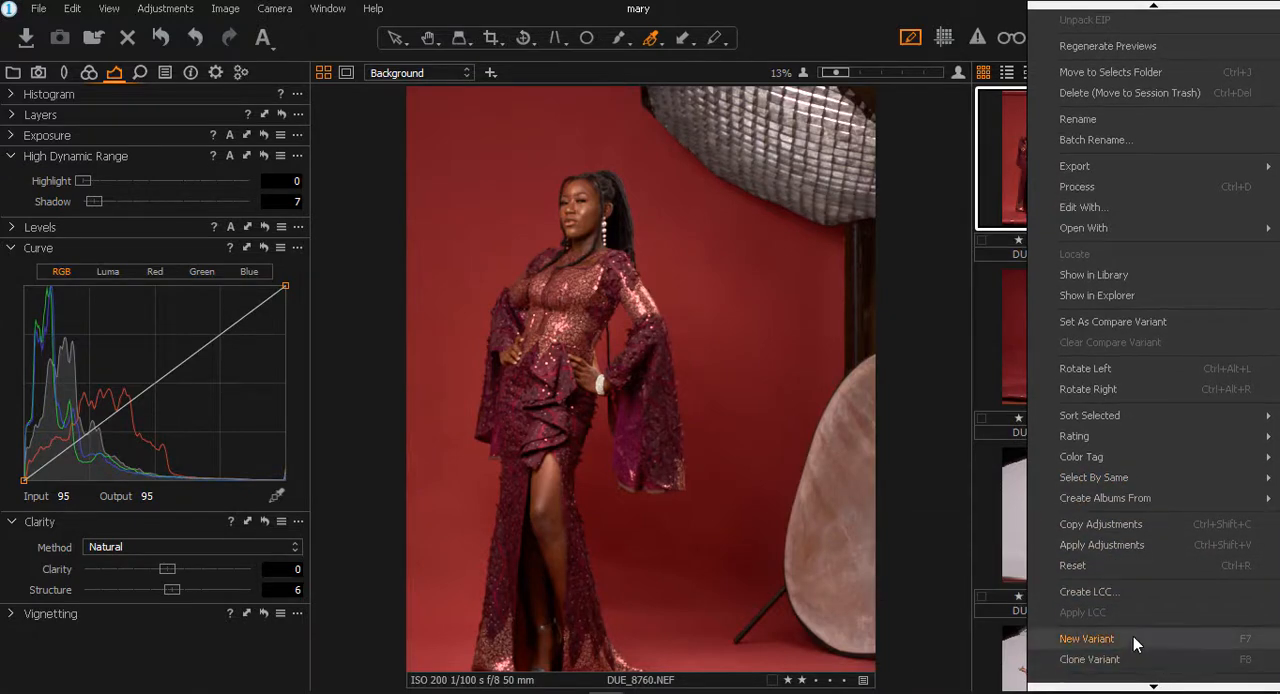
{"action": "left_click", "coordinate": [1133, 636]}
- Compare the edited variant 1 of DUE_8760.NEF with the unedited variant 2
{"action": "left_click", "coordinate": [1047, 150]}
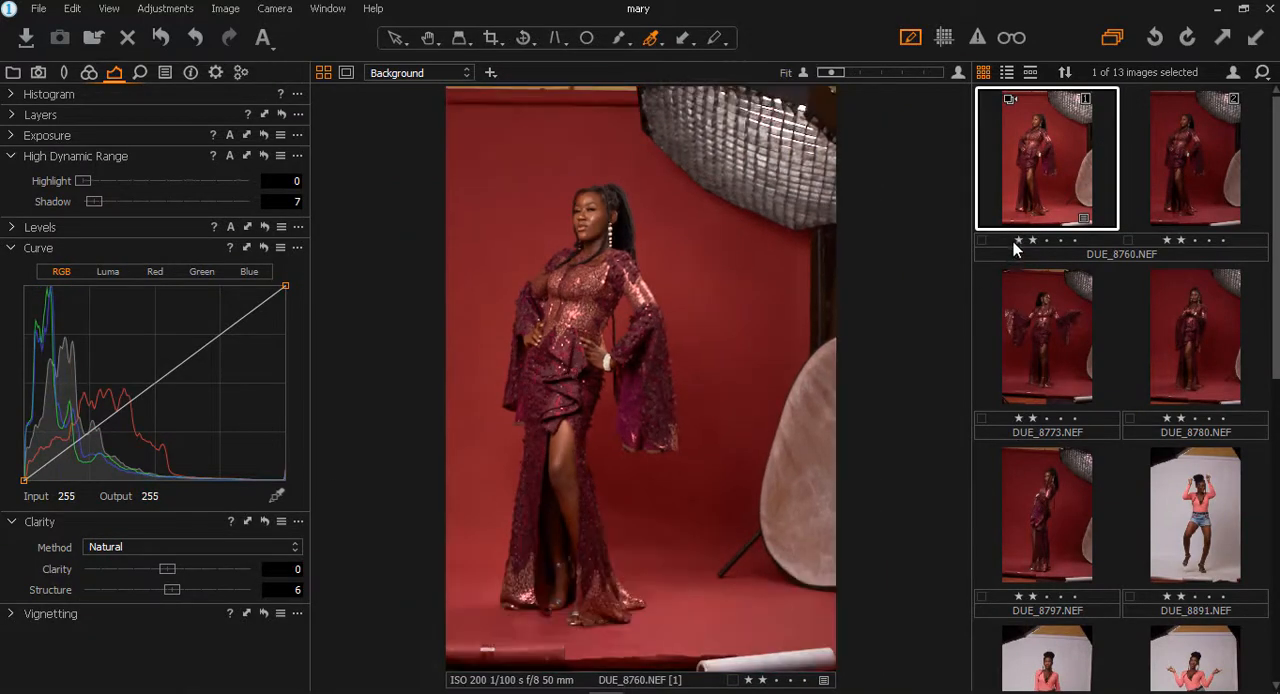
{"action": "left_click", "coordinate": [1188, 154]}
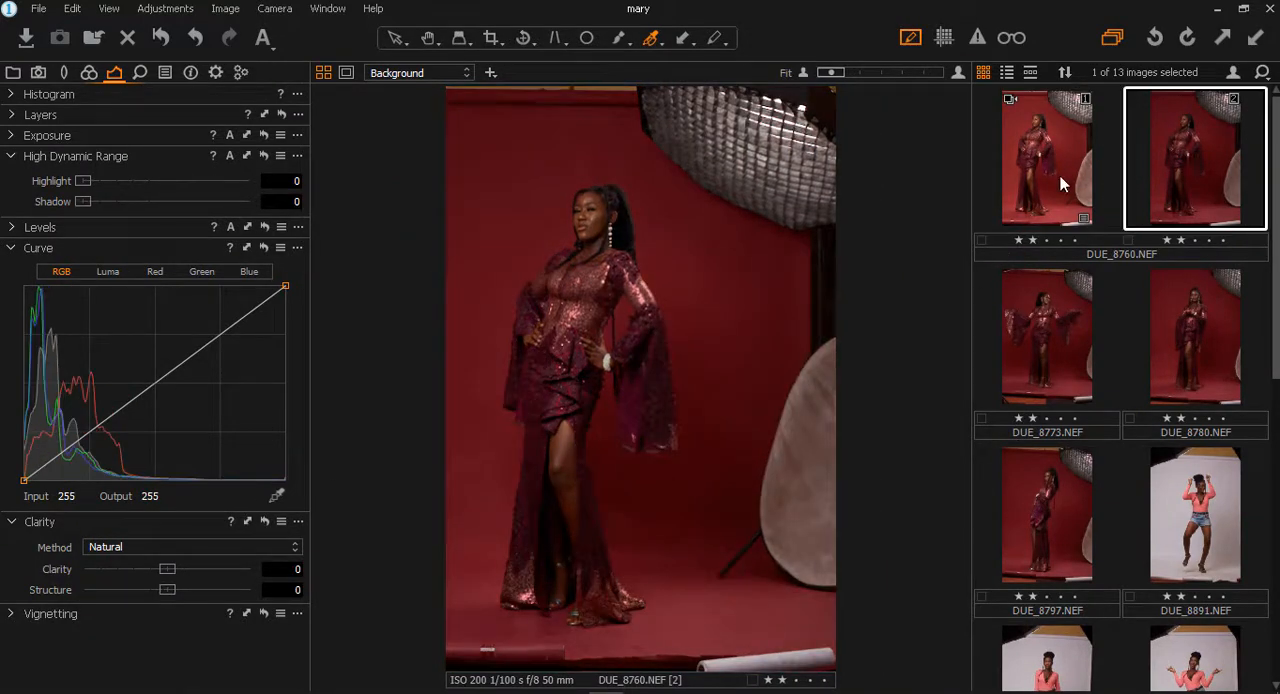
{"action": "left_click", "coordinate": [1058, 176]}
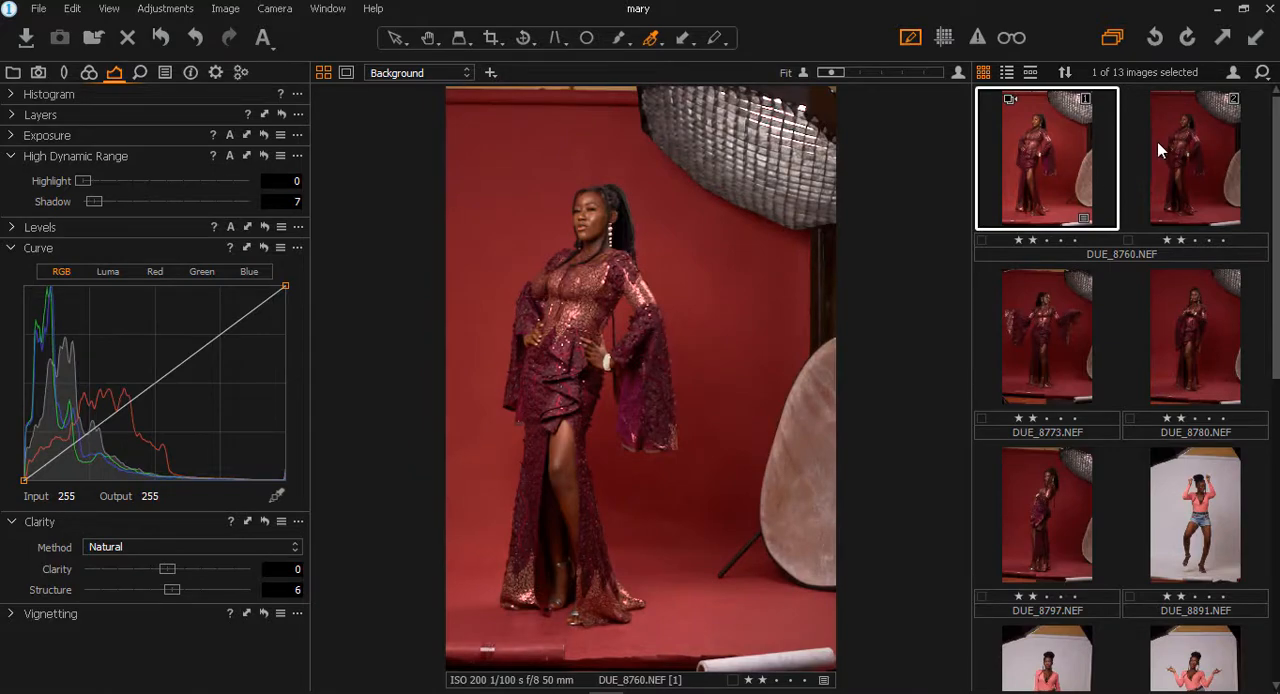
{"action": "left_click", "coordinate": [1193, 162]}
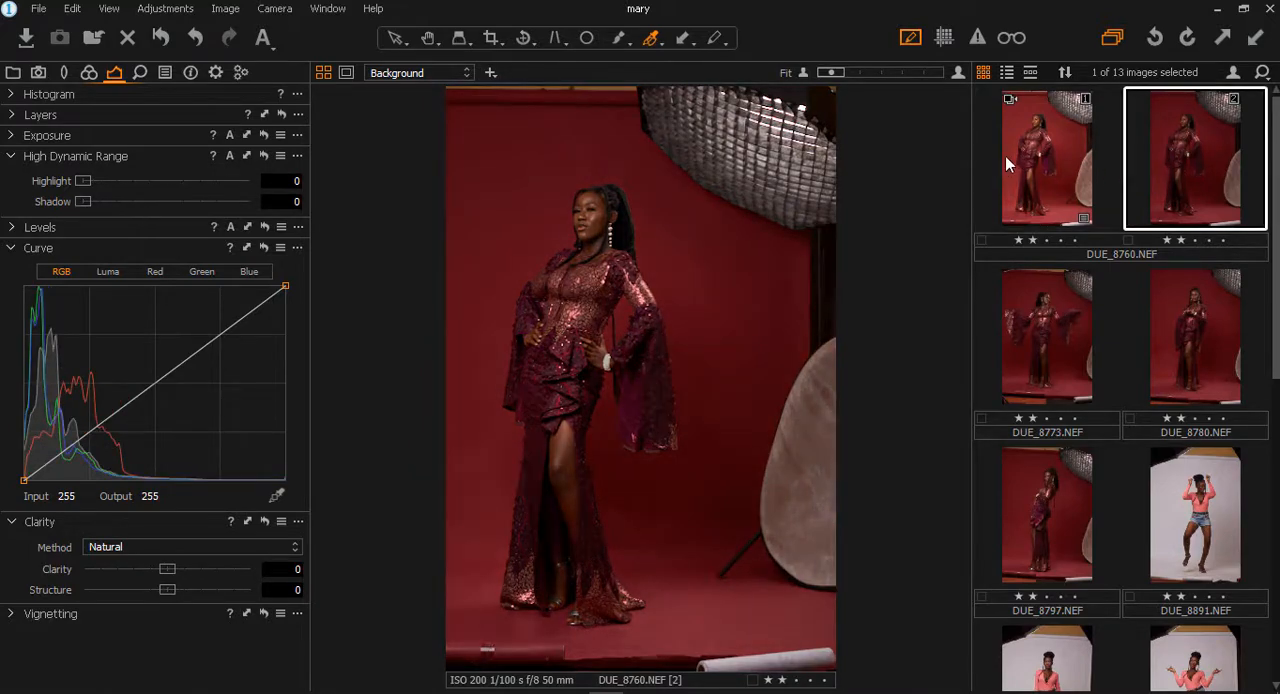
{"action": "left_click", "coordinate": [1008, 157]}
{"action": "left_click", "coordinate": [1140, 150]}
{"action": "left_click", "coordinate": [1066, 156]}
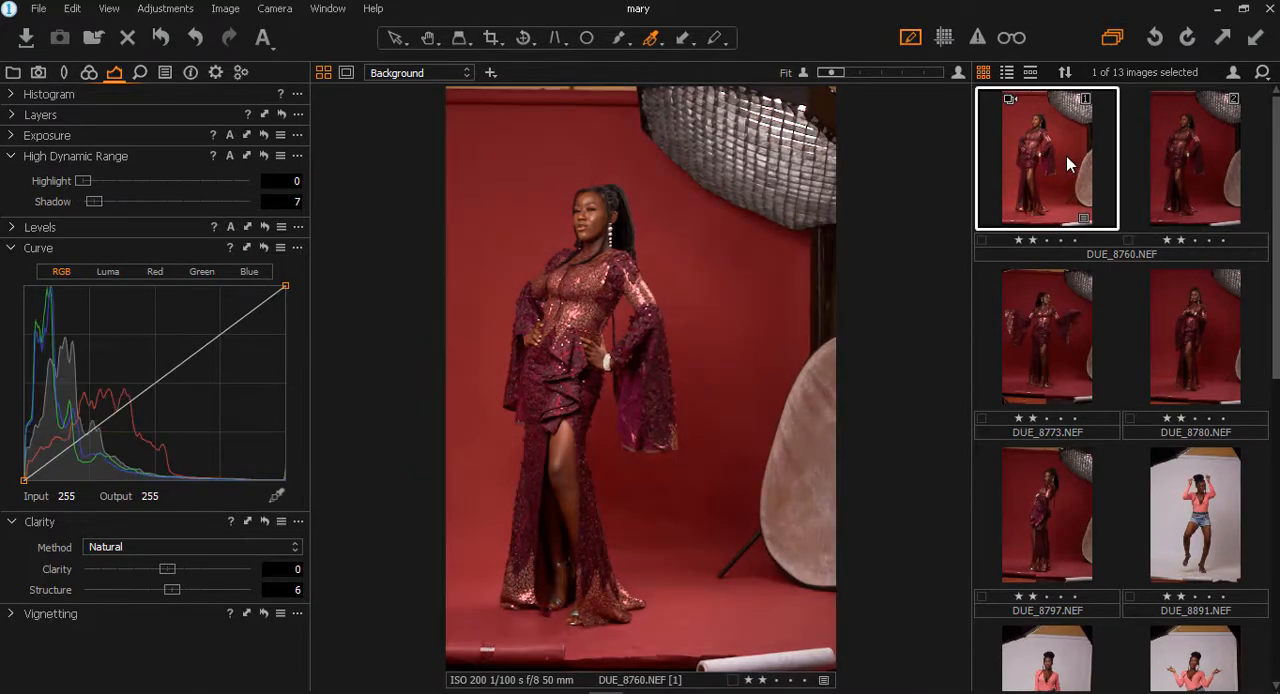
{"action": "left_click", "coordinate": [1176, 154]}
- Prepare variant 1 of DUE_8760.NEF for editing in Adobe Photoshop CC 2019 as a 16 bit PSD
{"action": "right_click", "coordinate": [1046, 165]}
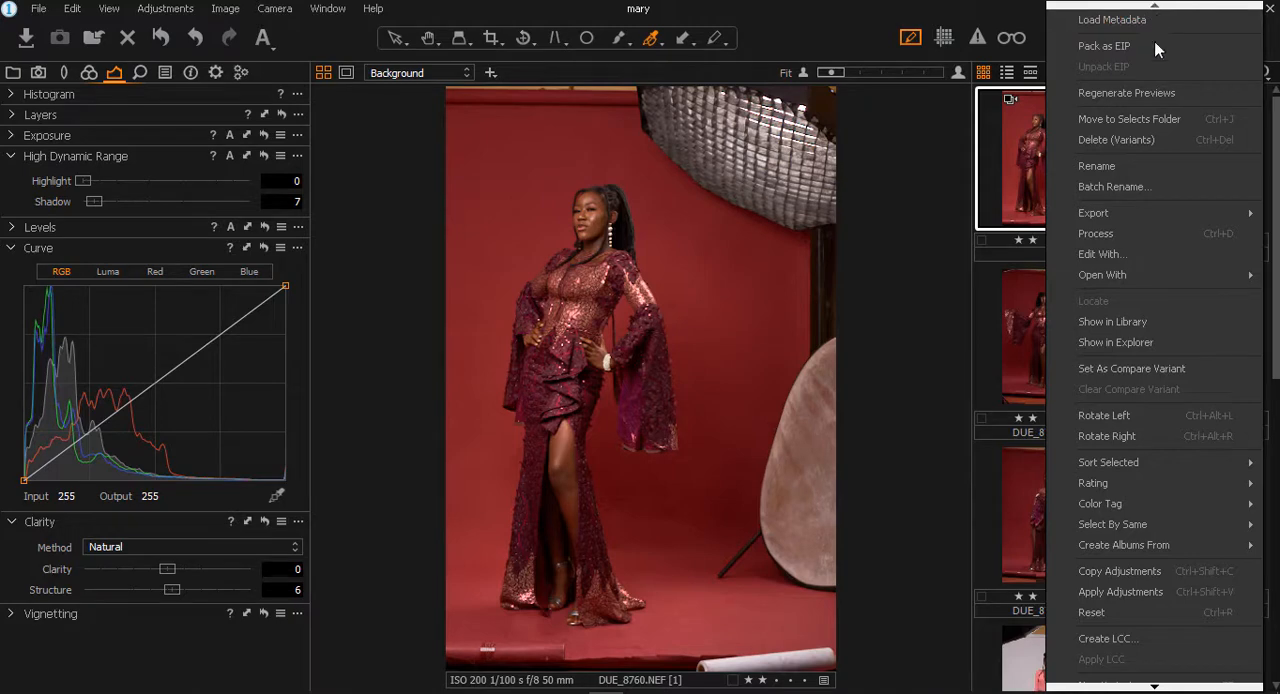
{"action": "left_click", "coordinate": [1135, 248]}
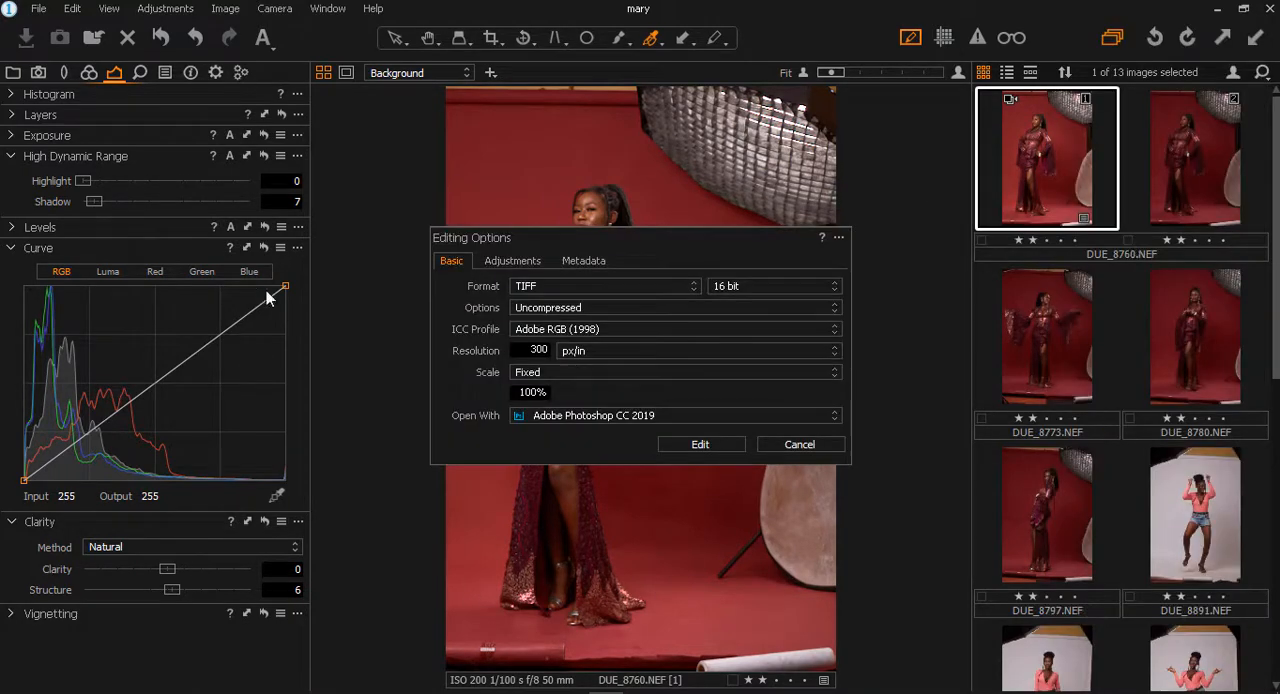
{"action": "left_click", "coordinate": [589, 287]}
{"action": "left_click", "coordinate": [584, 315]}
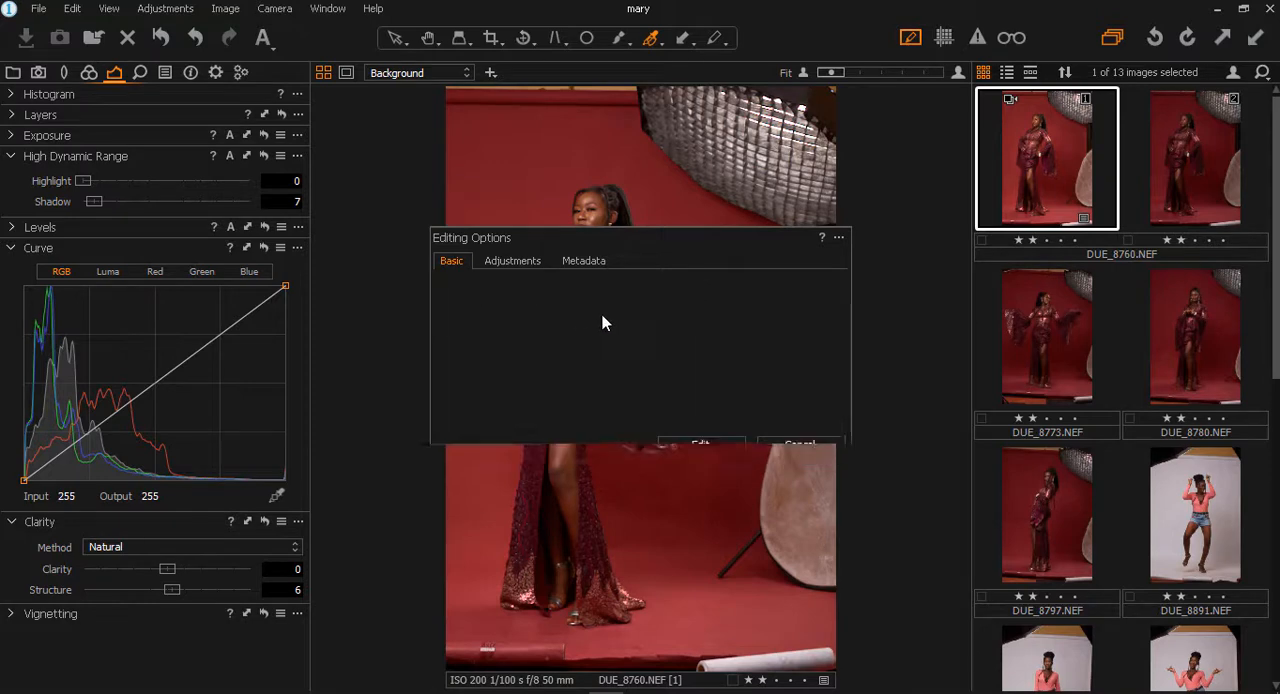
{"action": "left_click", "coordinate": [747, 287]}
{"action": "left_click", "coordinate": [747, 287]}
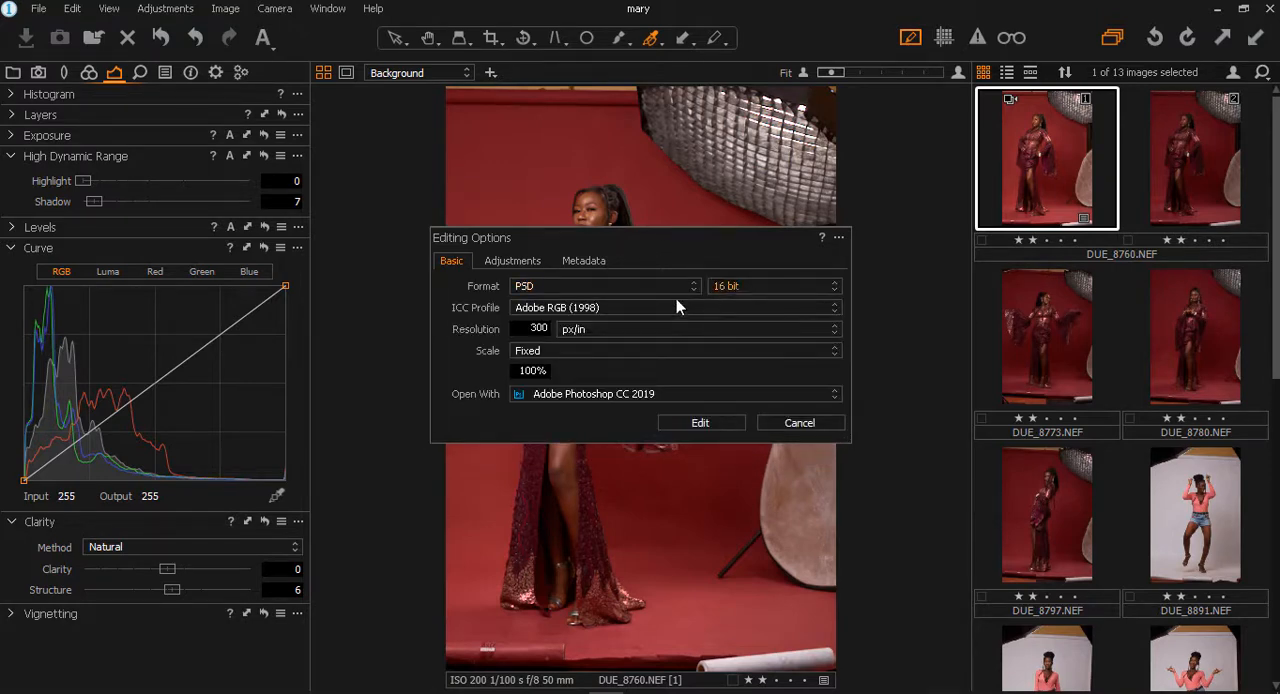
- Check the available ICC profile and scale options for the file sent to Photoshop
{"action": "left_click", "coordinate": [602, 309]}
{"action": "left_click", "coordinate": [603, 305]}
{"action": "left_click", "coordinate": [550, 352]}
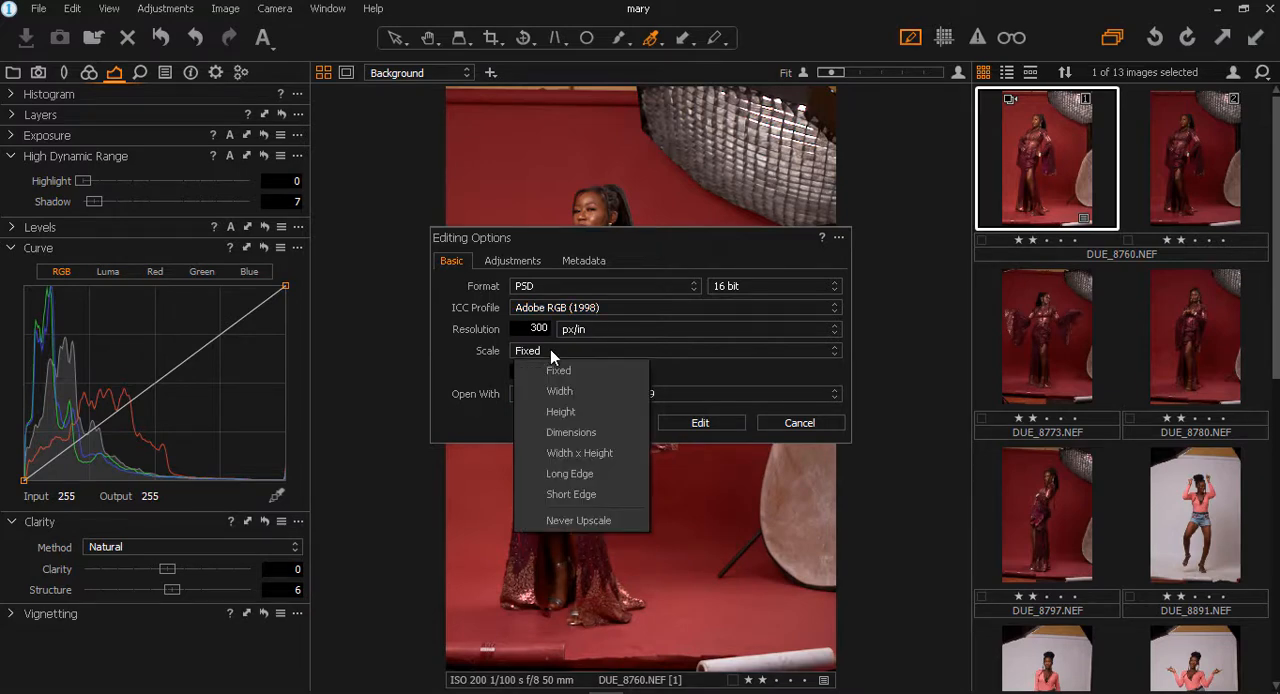
{"action": "left_click", "coordinate": [550, 350]}
{"action": "left_click", "coordinate": [550, 350]}
{"action": "left_click", "coordinate": [551, 350]}
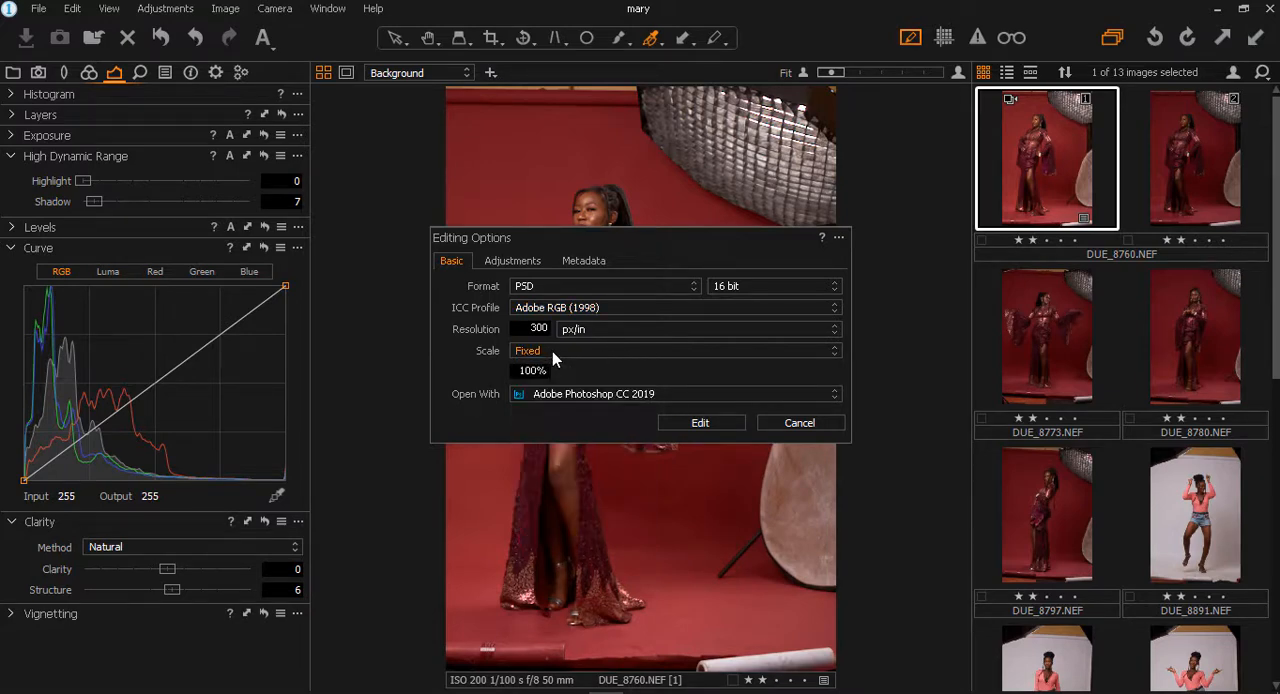
- Keep the scale at Fixed, open DUE_8760.NEF as a 16 bit PSD for editing, and switch to Photoshop
{"action": "left_click", "coordinate": [553, 351]}
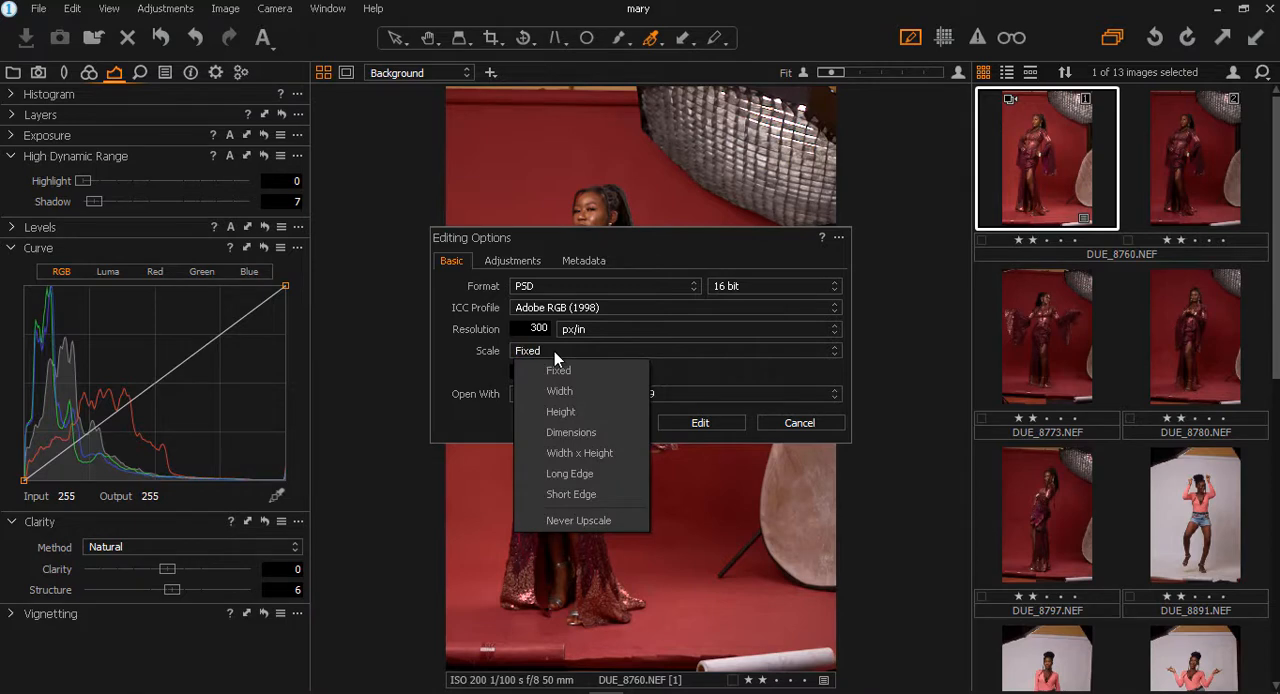
{"action": "left_click", "coordinate": [554, 351]}
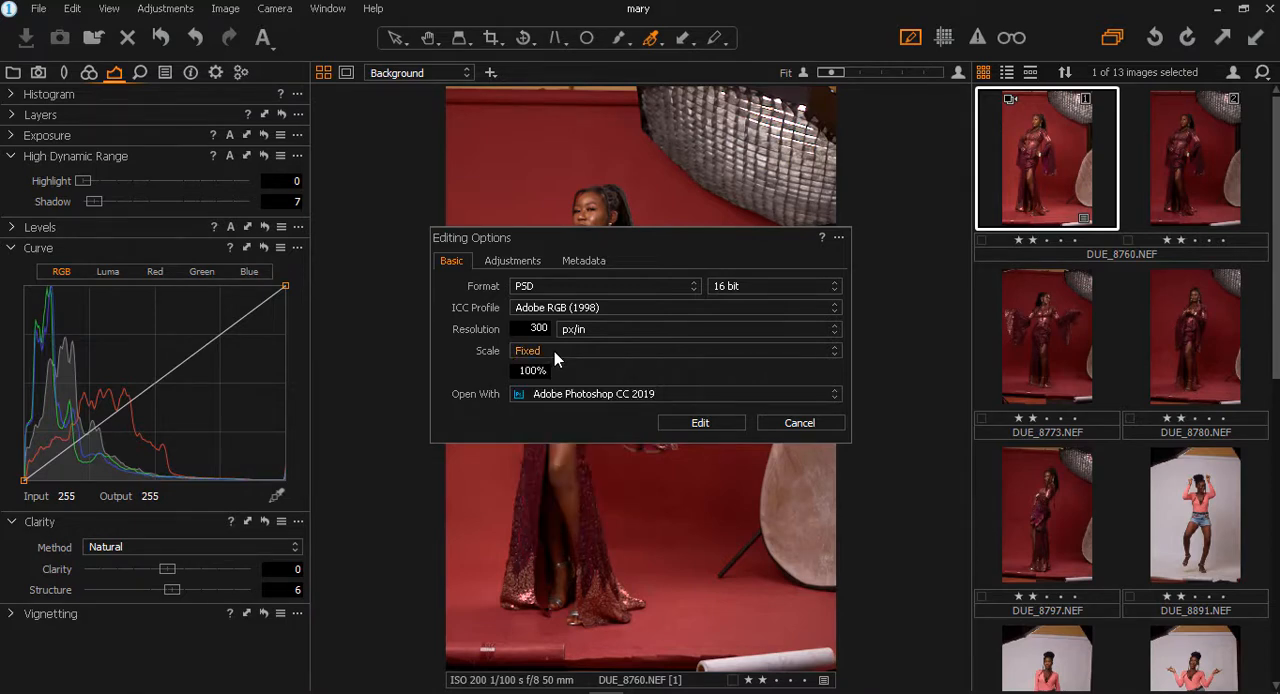
{"action": "left_click", "coordinate": [711, 424]}
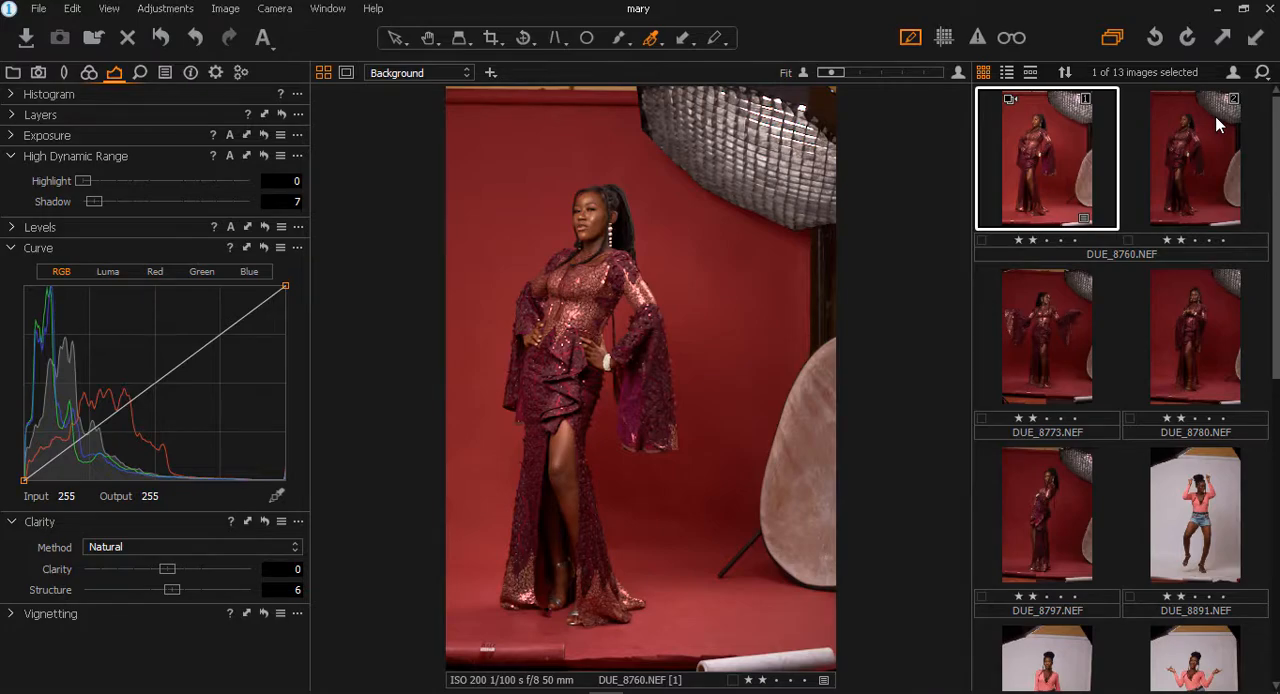
{"action": "key", "text": "alt+Tab"}
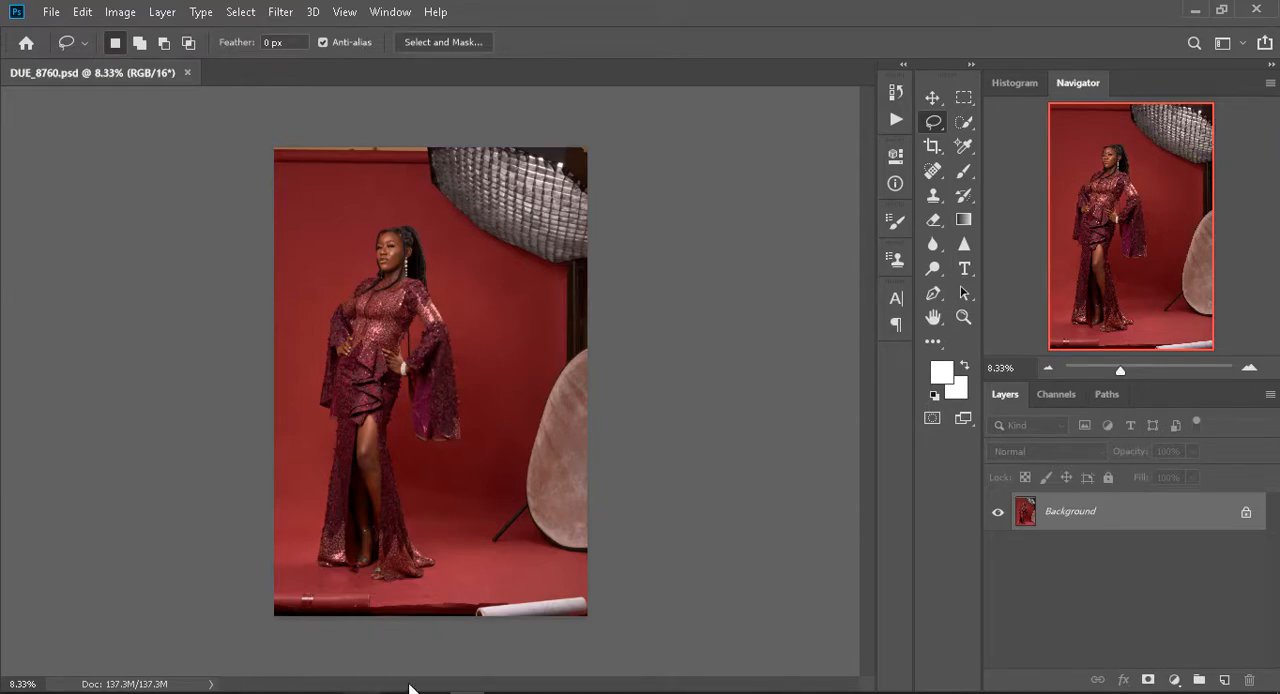
- Switch back to Capture One and copy the adjustments of DUE_8760.NEF variant 1 to DUE_8773.NEF, DUE_8780.NEF and DUE_8797.NEF
{"action": "mouse_move", "coordinate": [780, 692]}
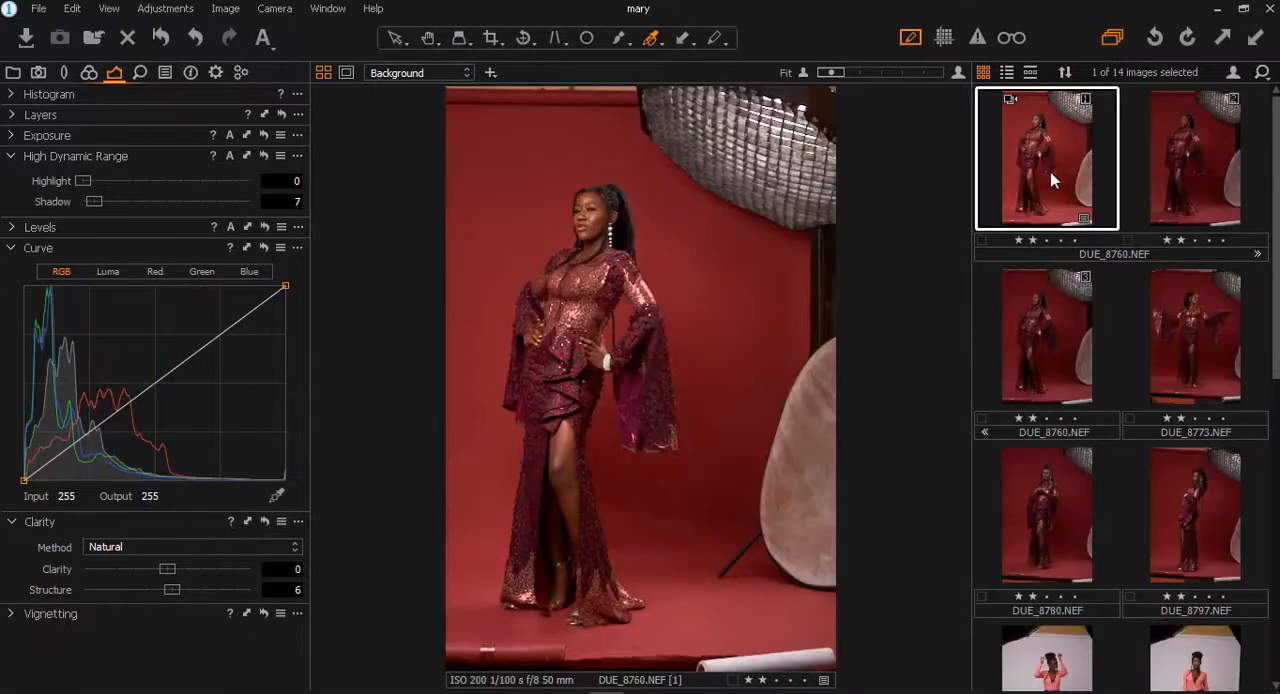
{"action": "right_click", "coordinate": [1050, 180]}
{"action": "left_click", "coordinate": [1059, 201]}
{"action": "right_click", "coordinate": [1059, 201]}
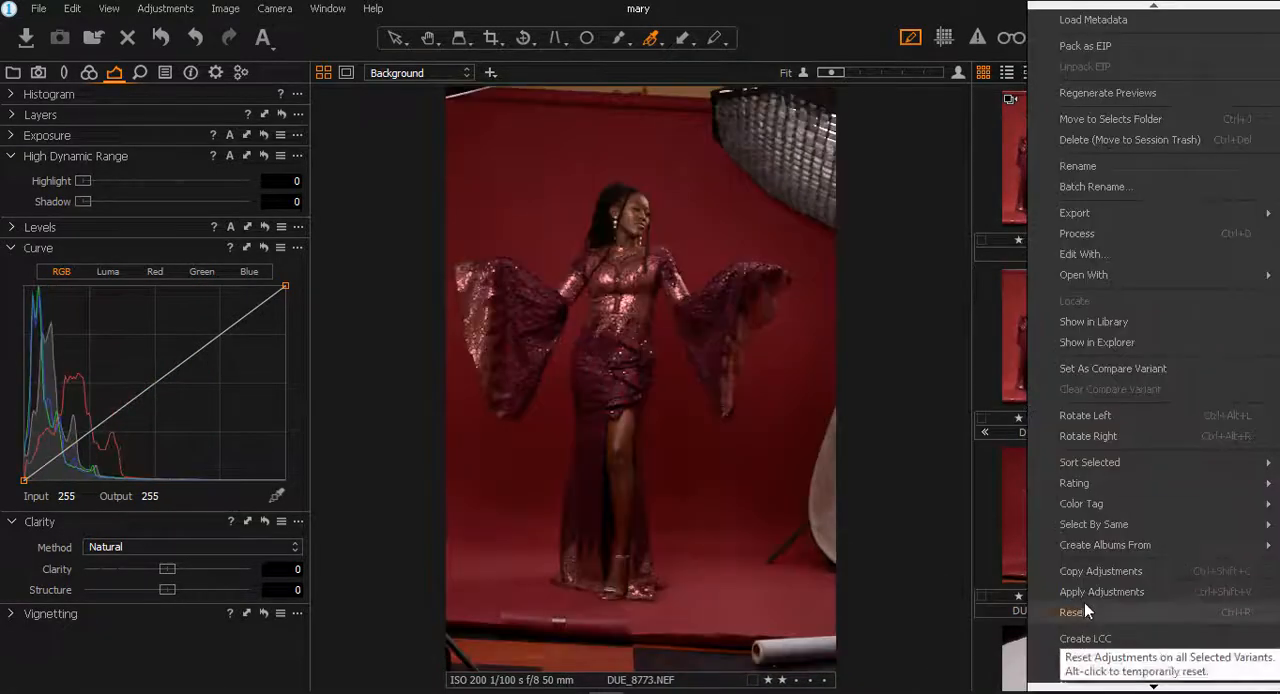
{"action": "left_click", "coordinate": [1084, 610]}
{"action": "right_click", "coordinate": [1078, 440]}
{"action": "left_click", "coordinate": [1220, 505]}
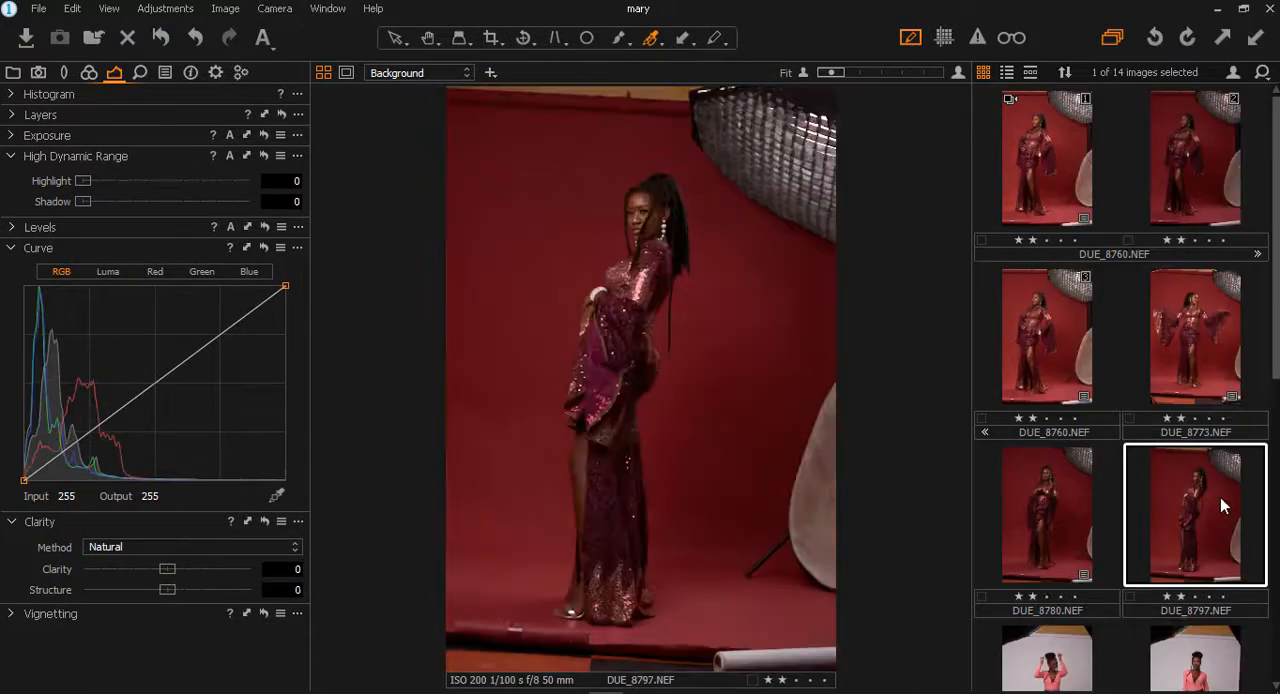
- Open DUE_8773.NEF, DUE_8780.NEF and DUE_8797.NEF together in Adobe Photoshop CC 2019 as 16 bit Adobe RGB (1998) PSDs at 300 px/in
{"action": "left_click", "coordinate": [1194, 338]}
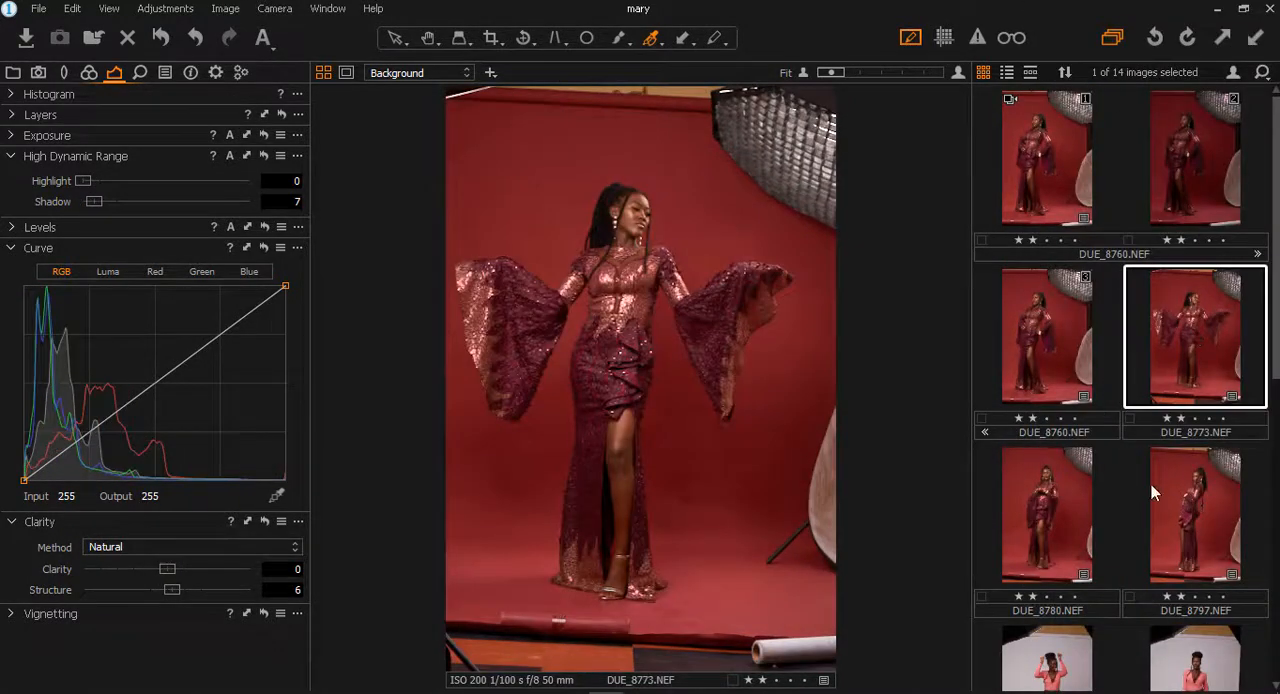
{"action": "left_click", "coordinate": [1202, 510], "text": "shift"}
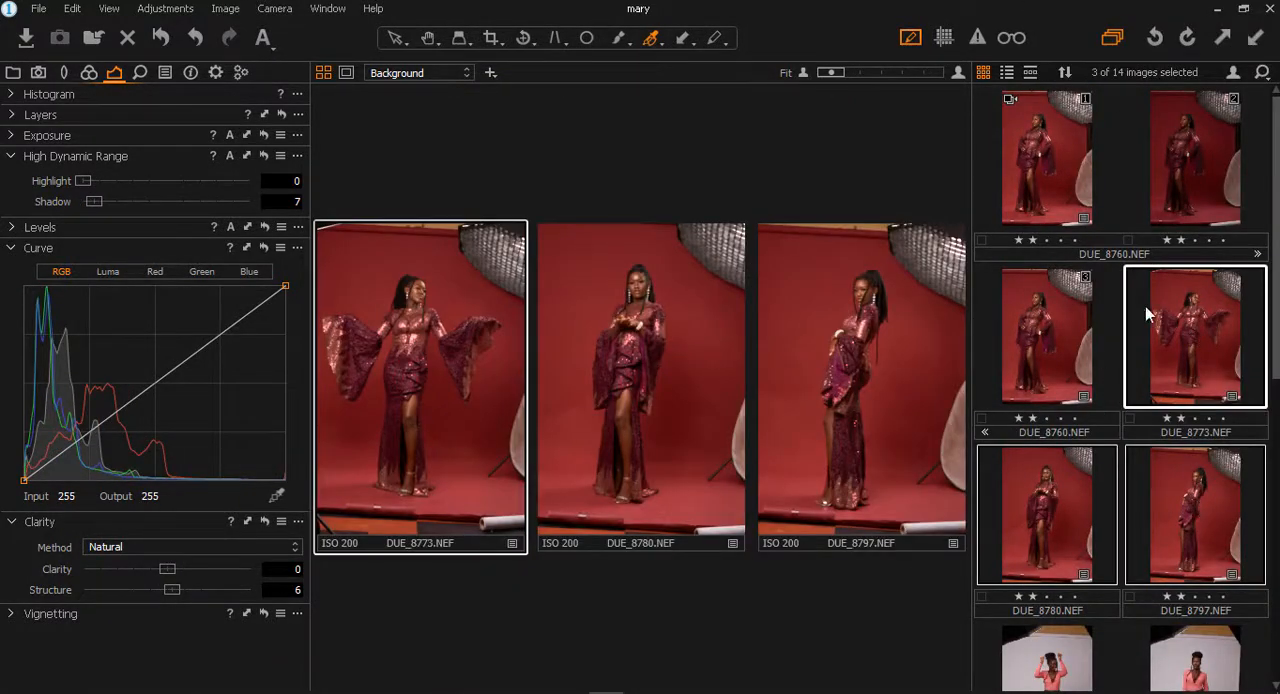
{"action": "right_click", "coordinate": [1150, 316]}
{"action": "mouse_move", "coordinate": [1081, 257]}
{"action": "left_click", "coordinate": [928, 256]}
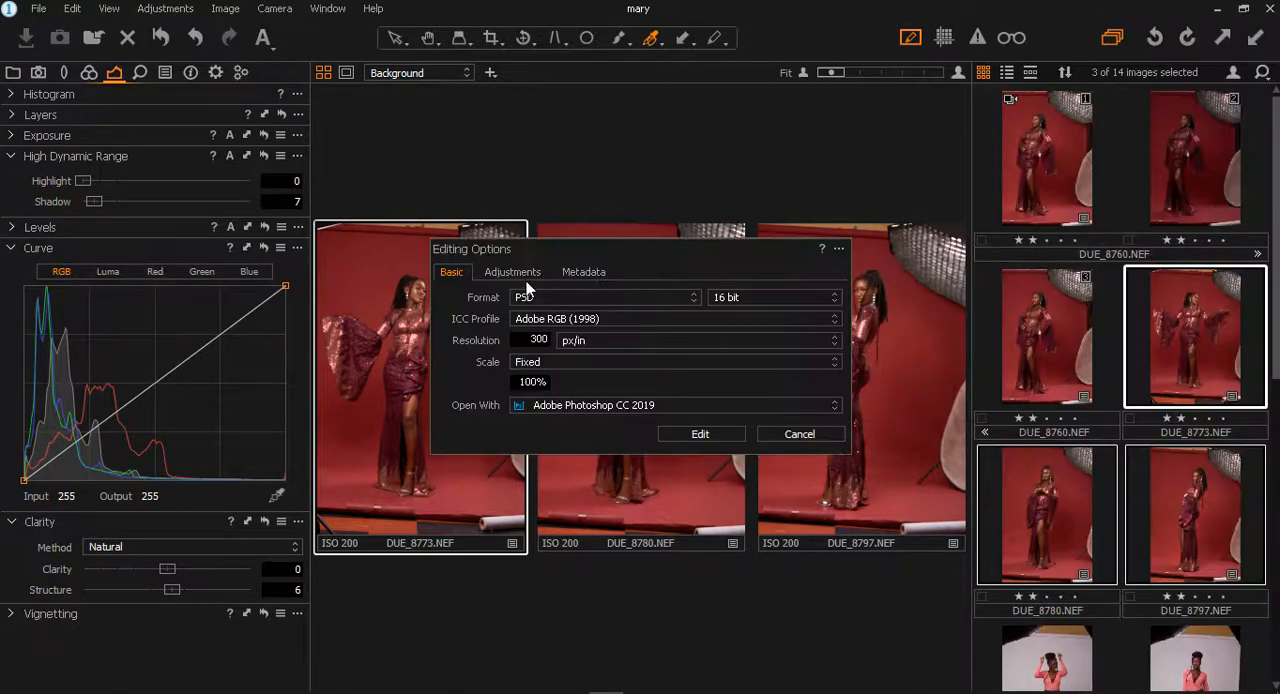
{"action": "left_click", "coordinate": [512, 272]}
{"action": "left_click", "coordinate": [585, 272]}
{"action": "left_click", "coordinate": [452, 272]}
{"action": "left_click", "coordinate": [700, 433]}
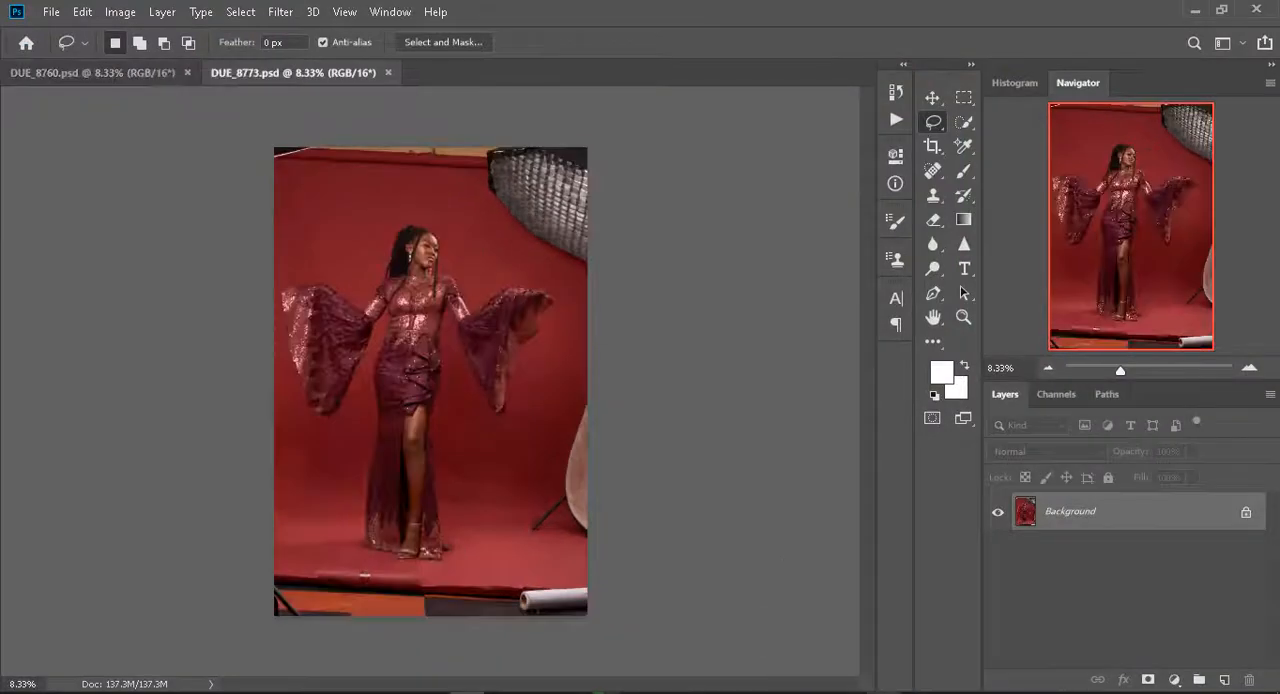
- Crop DUE_8760.psd to 4 : 5 (8 : 10), straightening the backdrop, centring the model and filling the empty edge with Content-Aware
{"action": "left_click", "coordinate": [127, 74]}
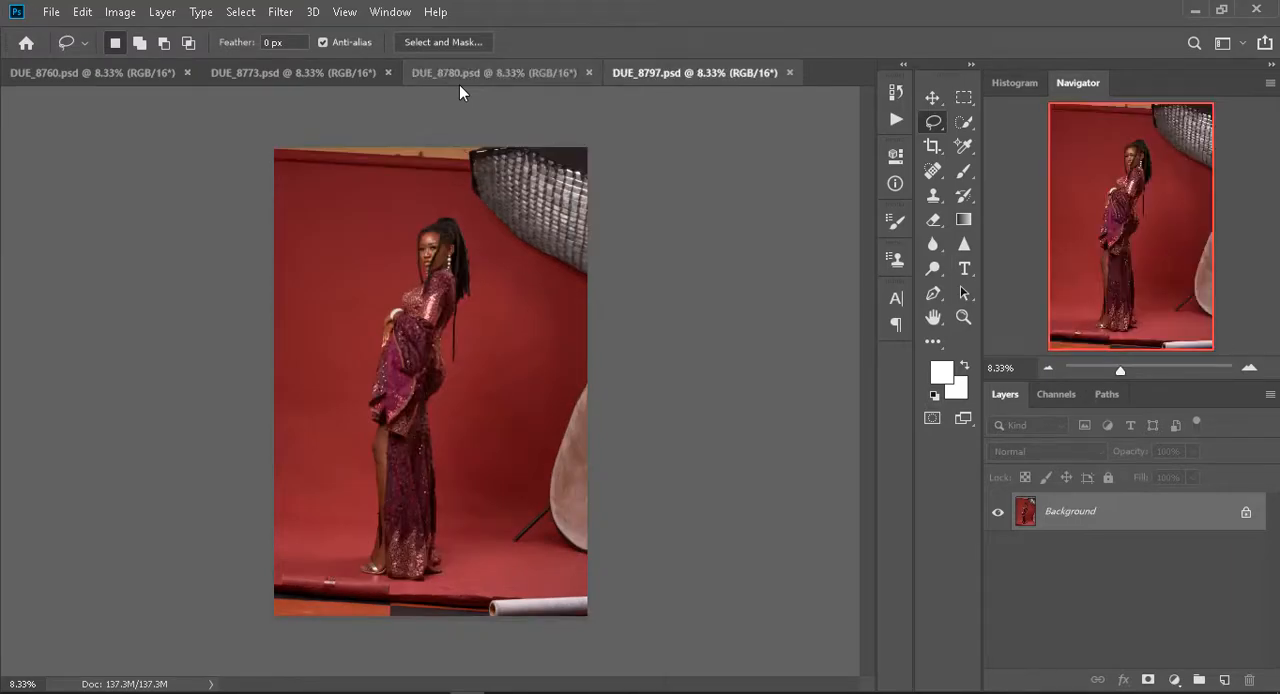
{"action": "left_click", "coordinate": [92, 72]}
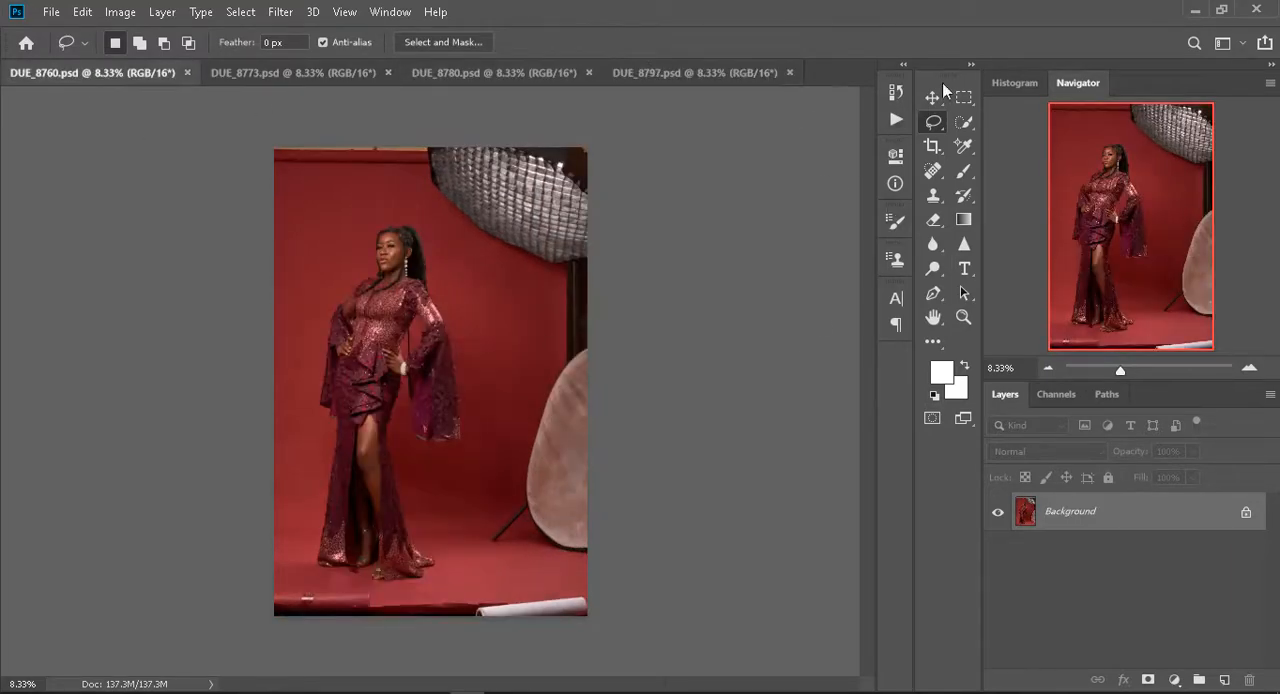
{"action": "key", "text": "c"}
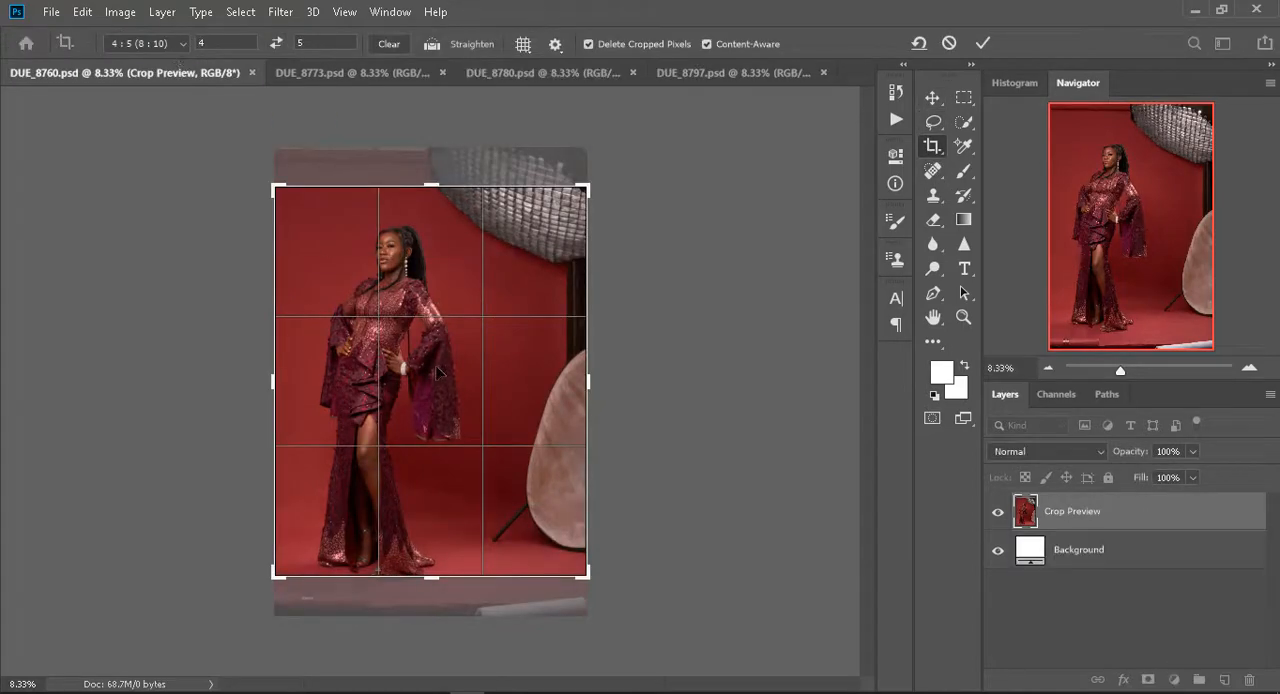
{"action": "left_click_drag", "start_coordinate": [437, 372], "coordinate": [467, 347]}
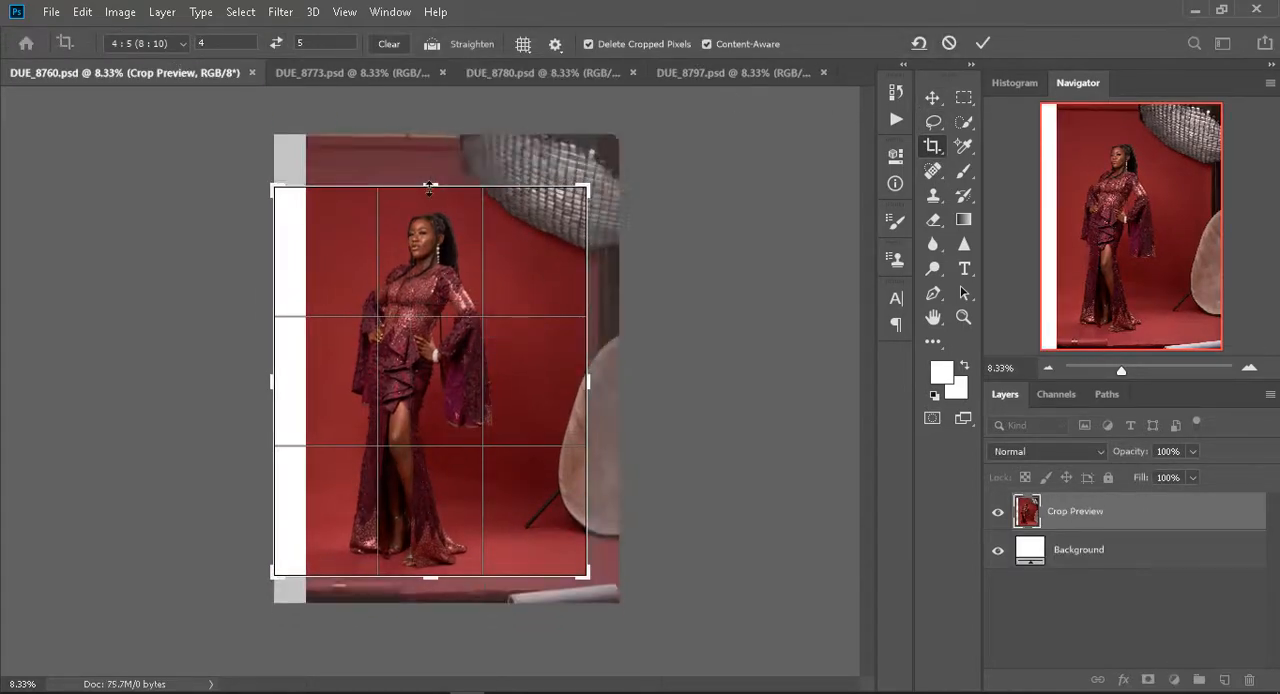
{"action": "left_click_drag", "start_coordinate": [598, 602], "coordinate": [632, 582]}
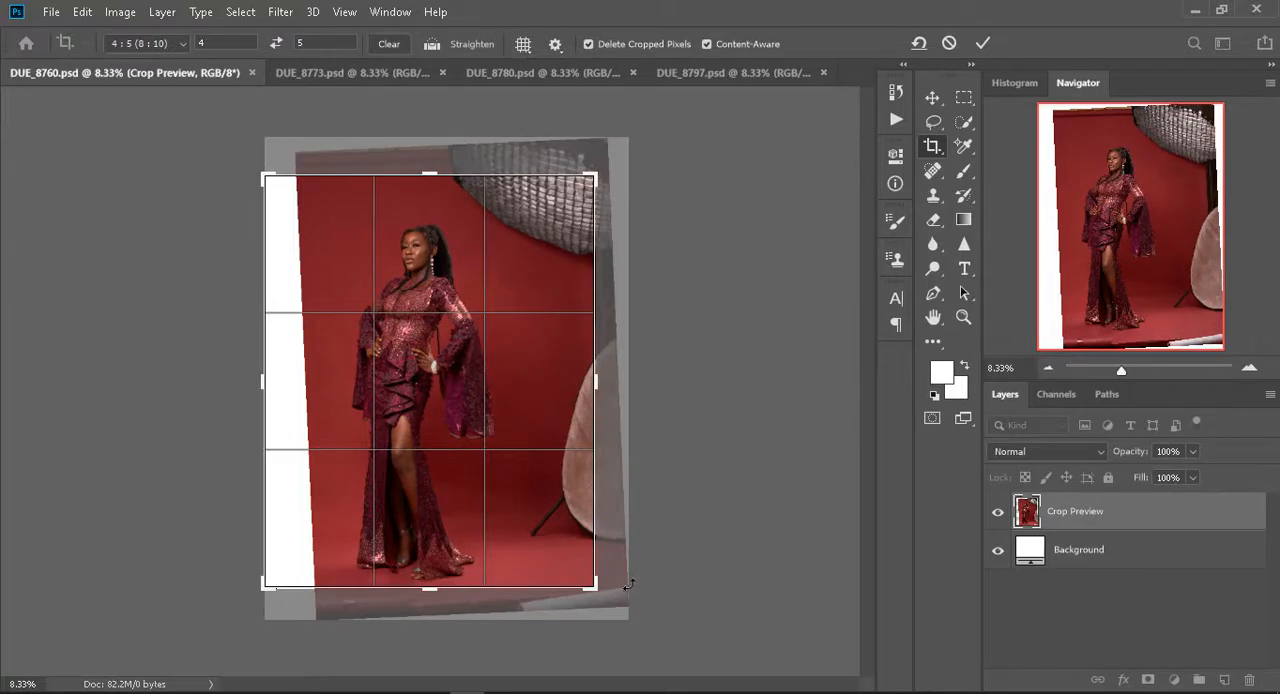
{"action": "left_click_drag", "start_coordinate": [622, 160], "coordinate": [626, 164]}
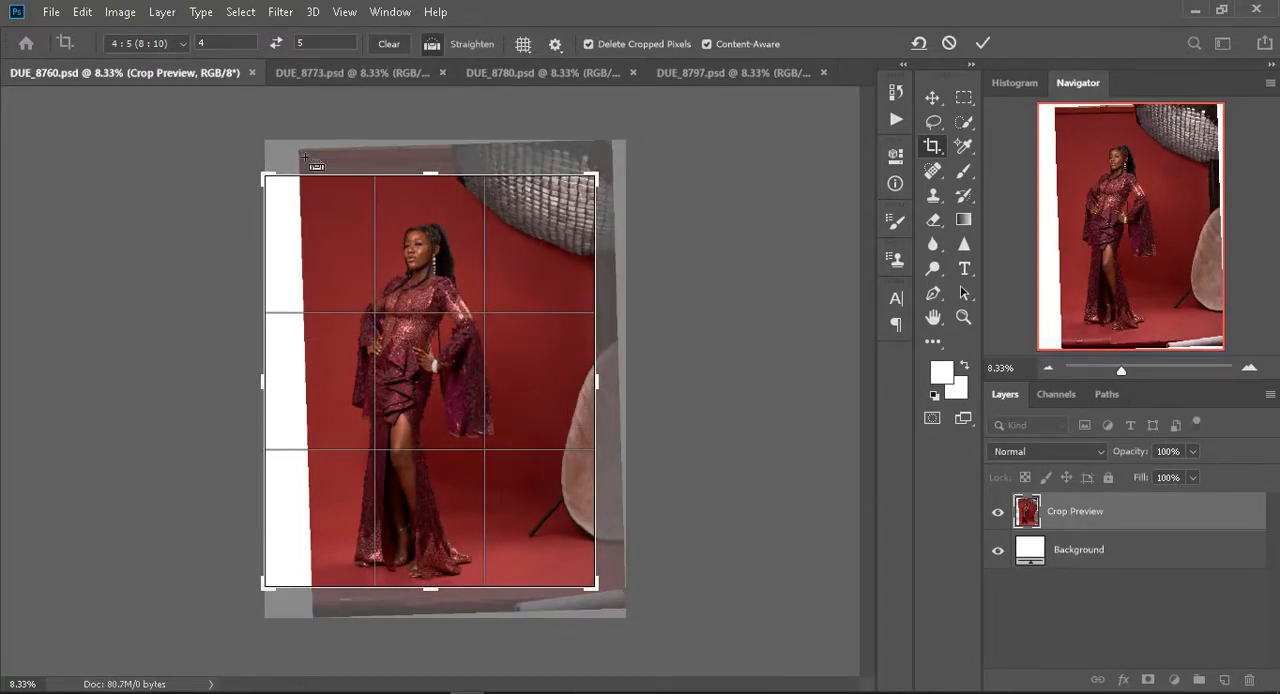
{"action": "left_click_drag", "start_coordinate": [305, 158], "coordinate": [497, 163]}
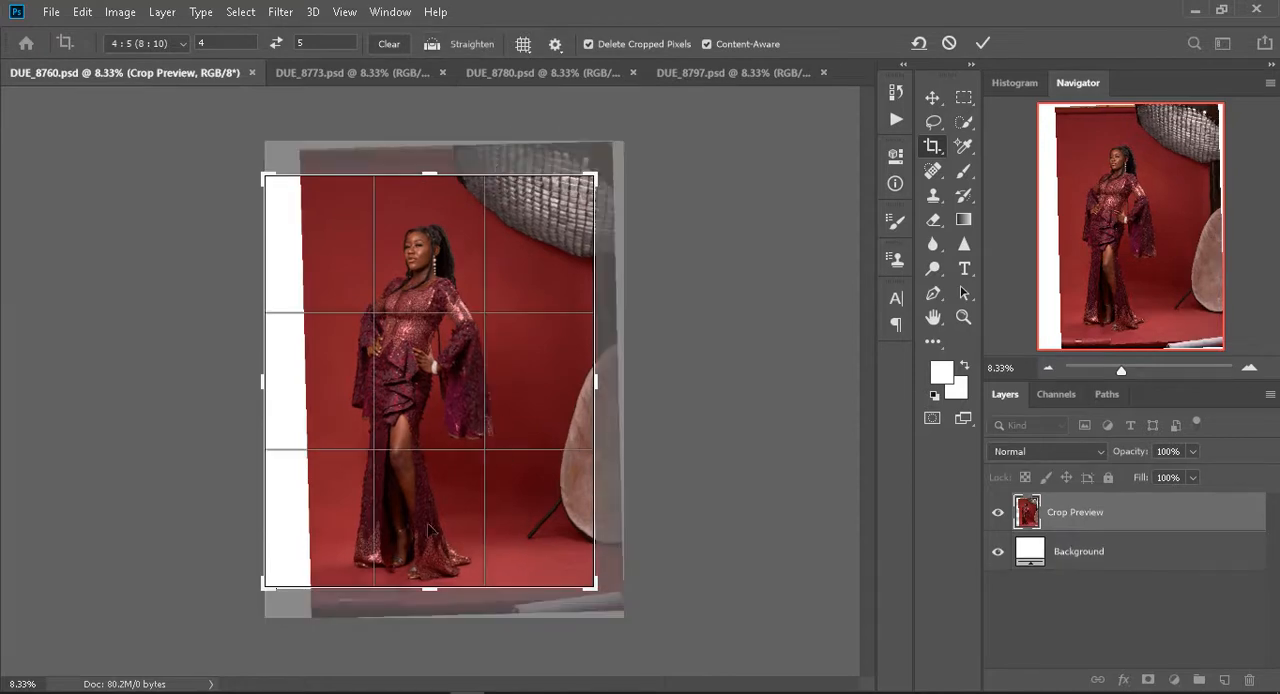
{"action": "left_click_drag", "start_coordinate": [420, 578], "coordinate": [432, 590]}
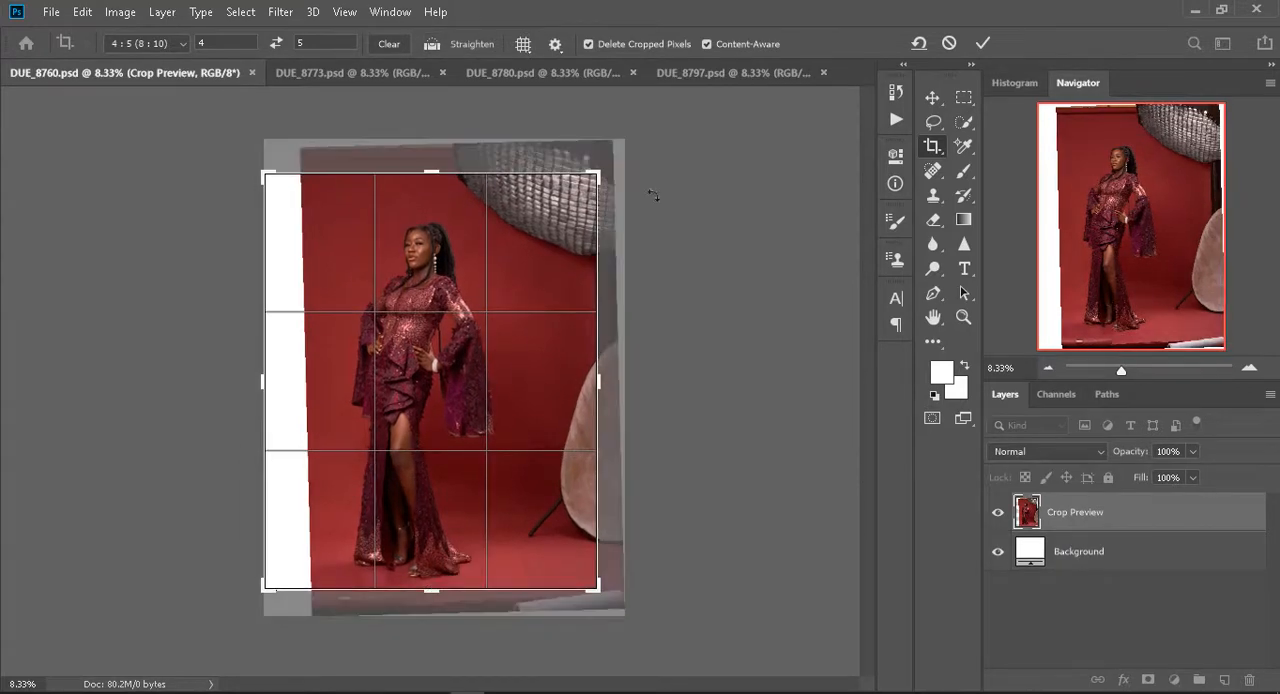
{"action": "left_click_drag", "start_coordinate": [477, 300], "coordinate": [485, 304]}
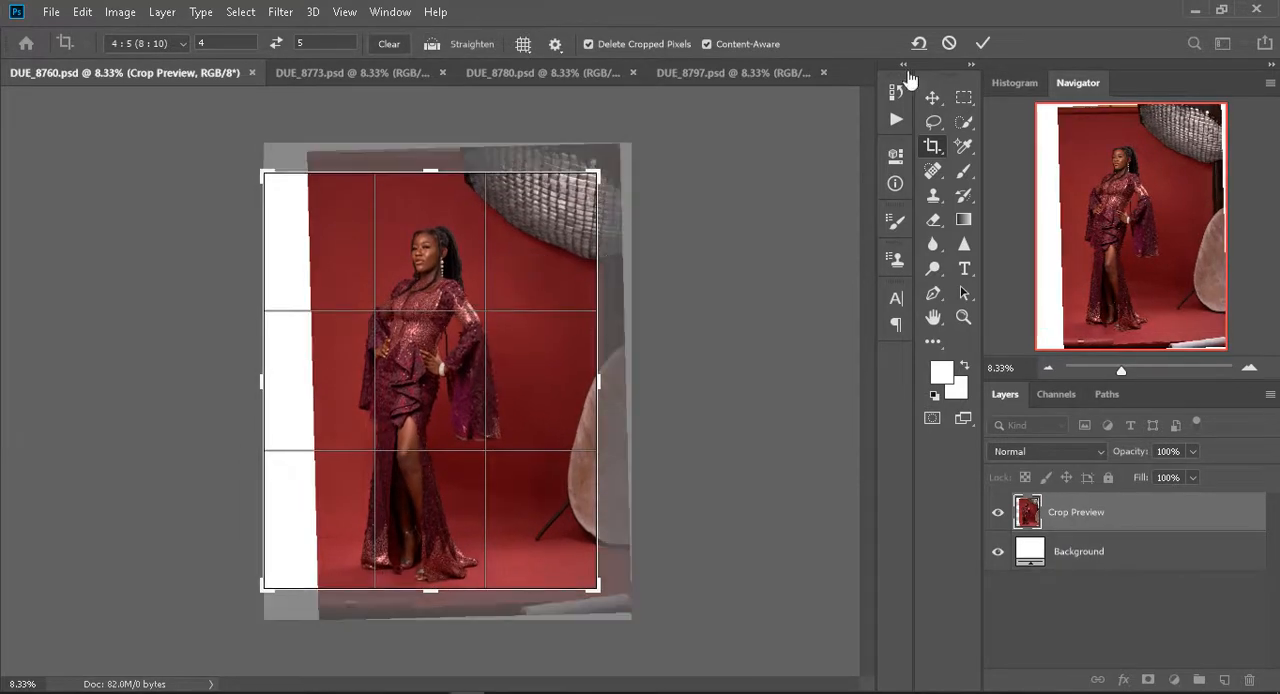
{"action": "left_click", "coordinate": [983, 43]}
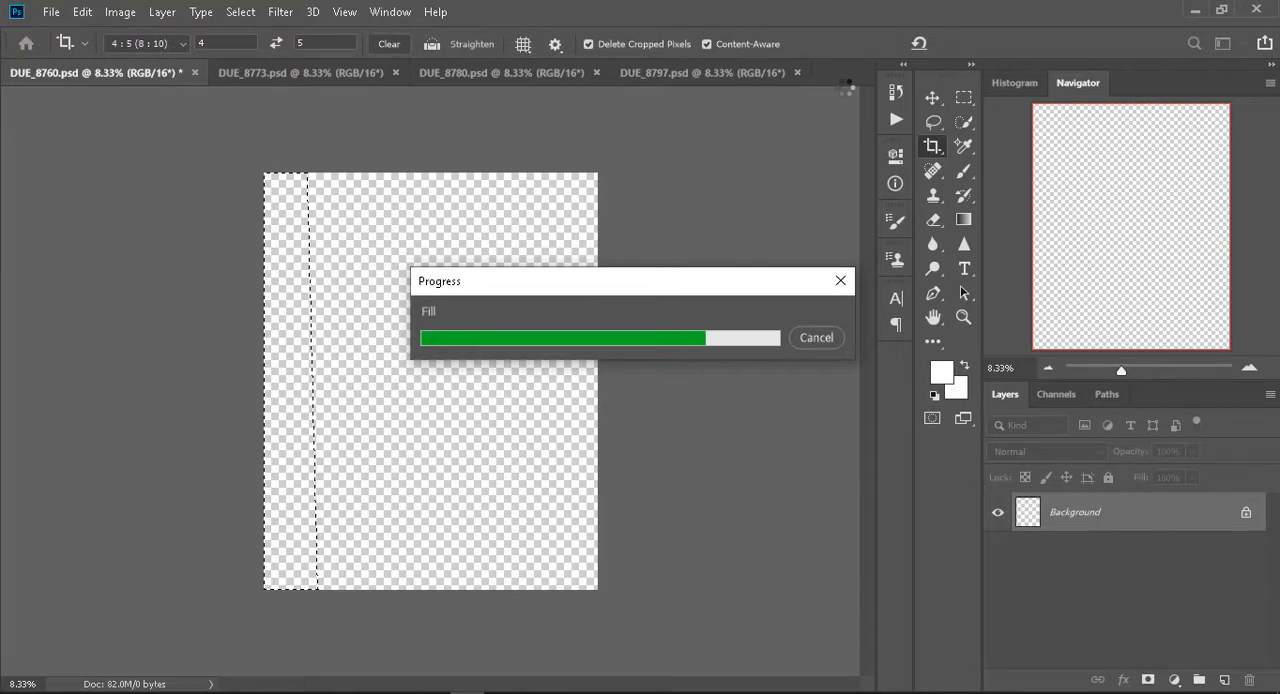
- Straighten DUE_8773.psd and crop it to 4 : 5 around the centred model with Content-Aware filling of the empty edge
{"action": "left_click", "coordinate": [283, 74]}
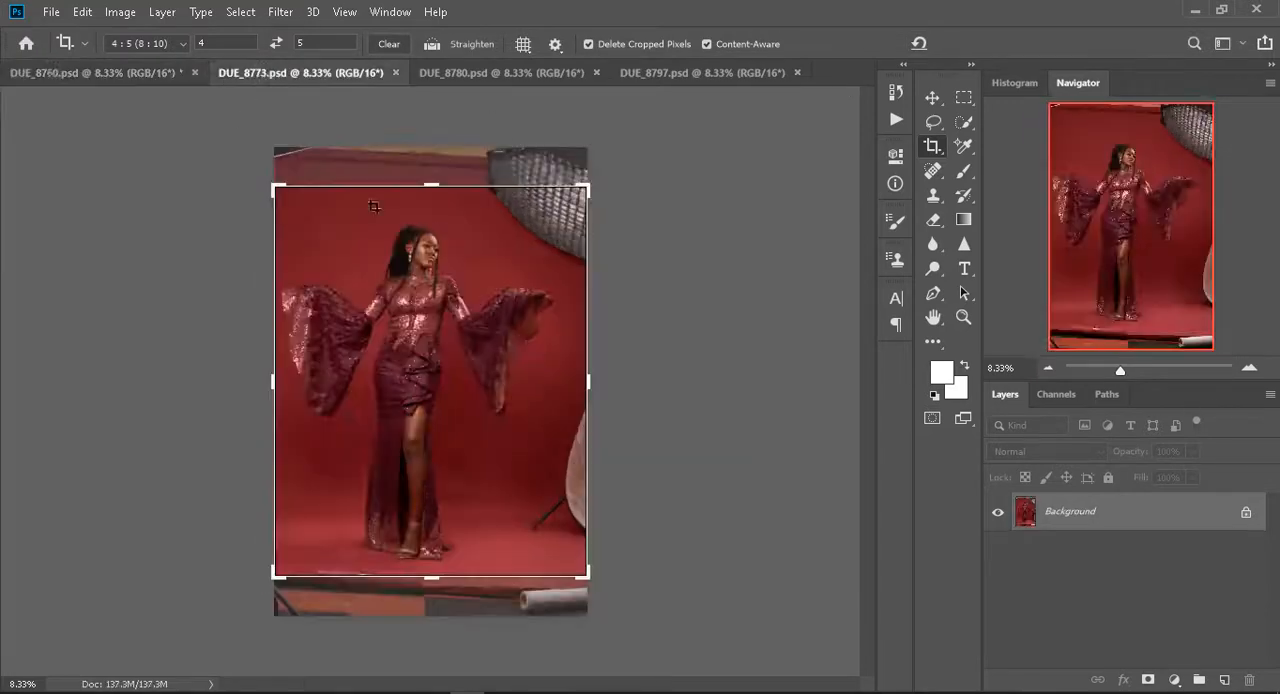
{"action": "left_click_drag", "start_coordinate": [499, 442], "coordinate": [513, 443]}
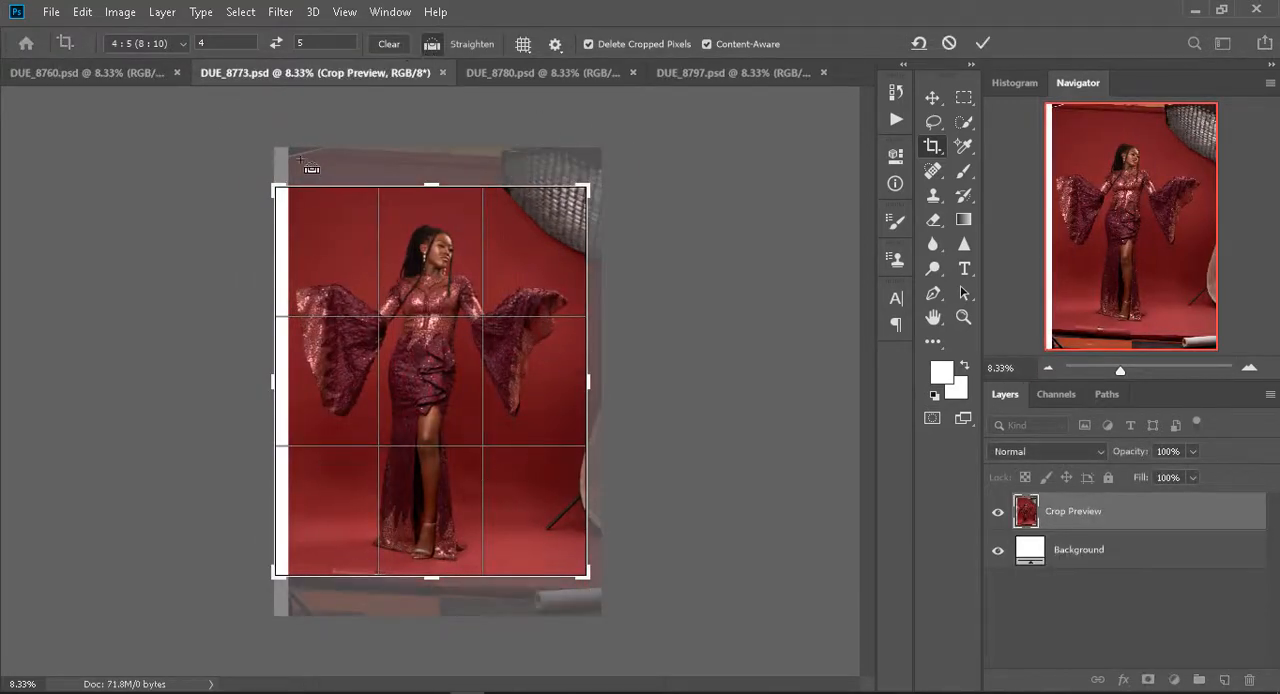
{"action": "left_click_drag", "start_coordinate": [305, 165], "coordinate": [515, 175]}
{"action": "left_click_drag", "start_coordinate": [436, 581], "coordinate": [449, 614]}
{"action": "left_click_drag", "start_coordinate": [246, 152], "coordinate": [239, 147]}
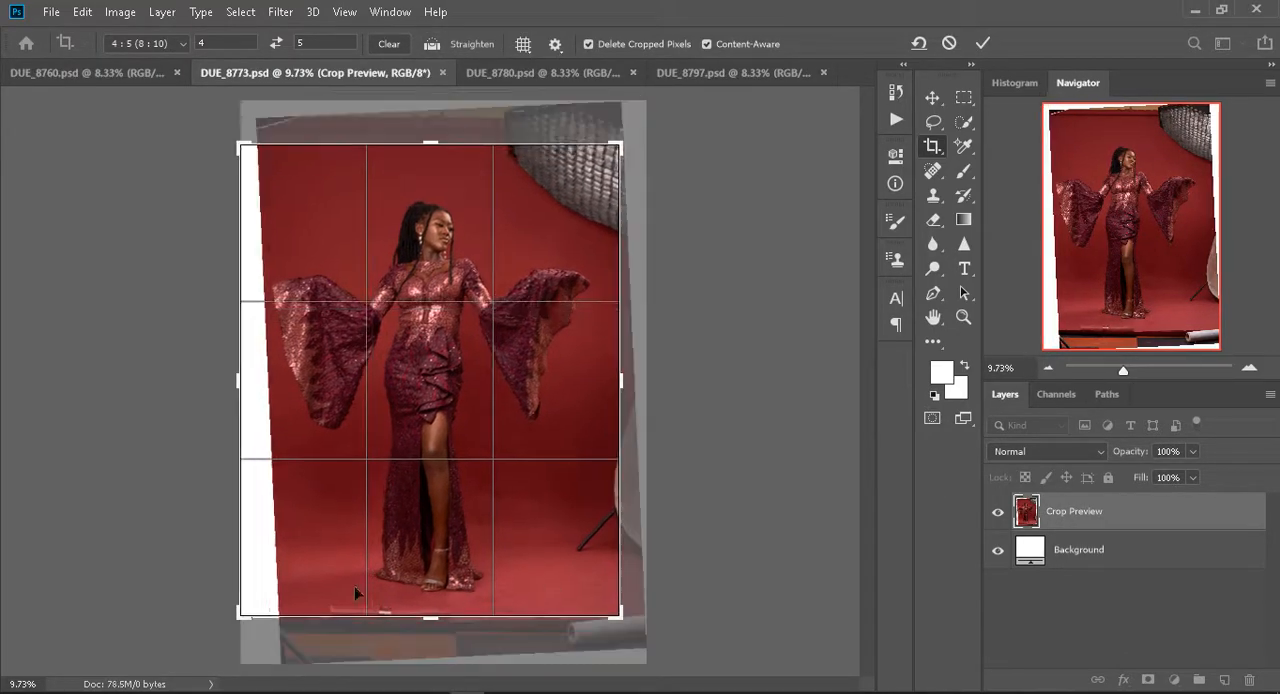
{"action": "left_click", "coordinate": [988, 42]}
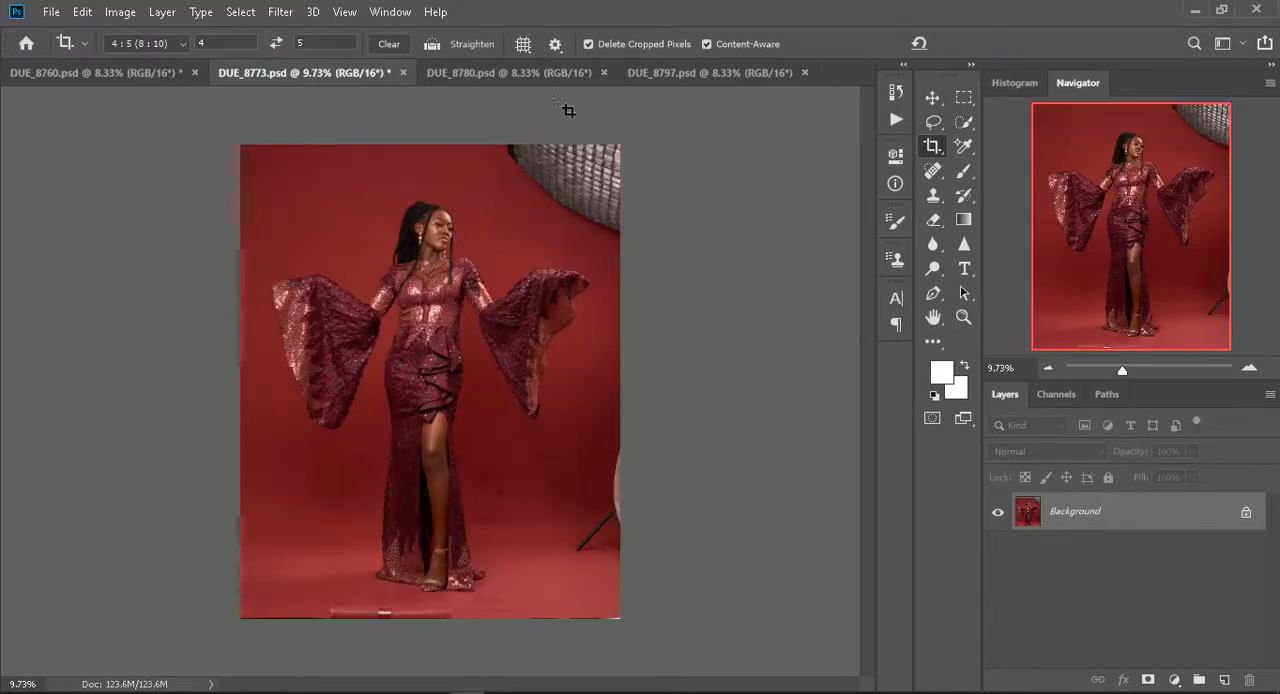
- Crop DUE_8780.psd to 4 : 5, rotating it level and extending the frame past the photo's sides with Content-Aware fill
{"action": "left_click", "coordinate": [558, 69]}
{"action": "left_click_drag", "start_coordinate": [434, 579], "coordinate": [436, 587]}
{"action": "left_click_drag", "start_coordinate": [266, 178], "coordinate": [262, 171]}
{"action": "mouse_move", "coordinate": [622, 591]}
{"action": "left_mouse_down"}
{"action": "mouse_move", "coordinate": [634, 586]}
{"action": "mouse_move", "coordinate": [603, 584]}
{"action": "mouse_move", "coordinate": [604, 600]}
{"action": "mouse_move", "coordinate": [621, 596]}
{"action": "left_mouse_up"}
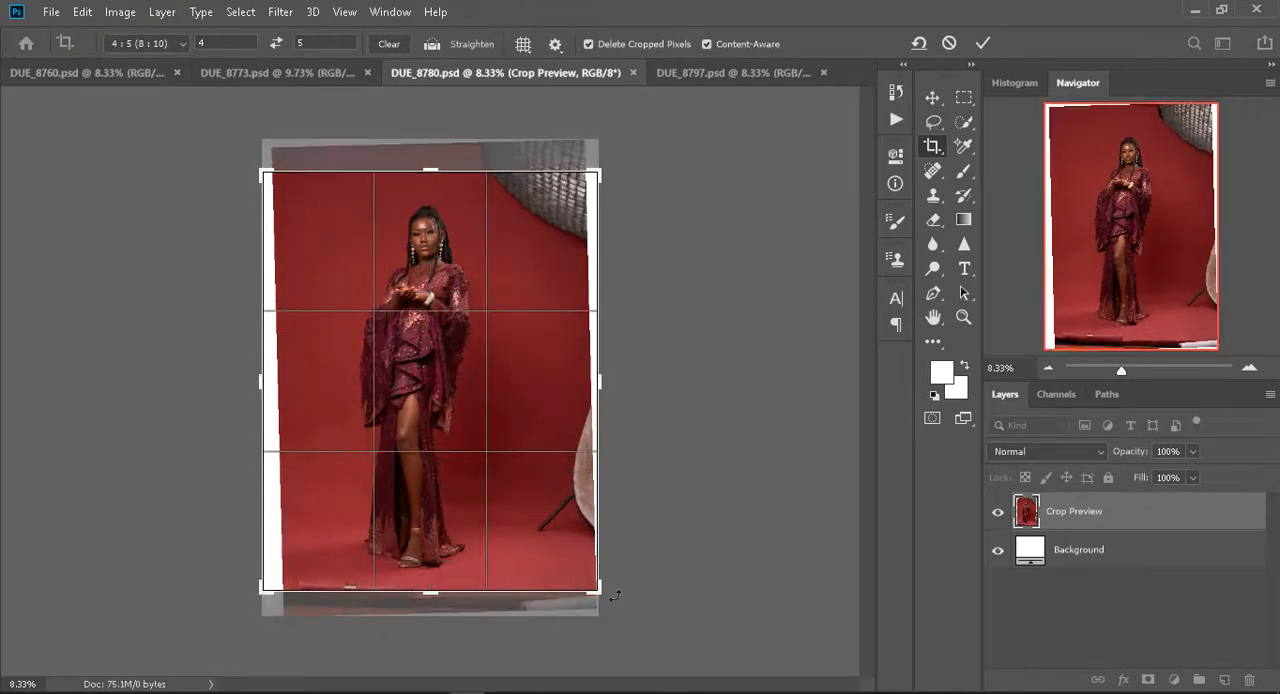
{"action": "left_click_drag", "start_coordinate": [435, 158], "coordinate": [430, 152]}
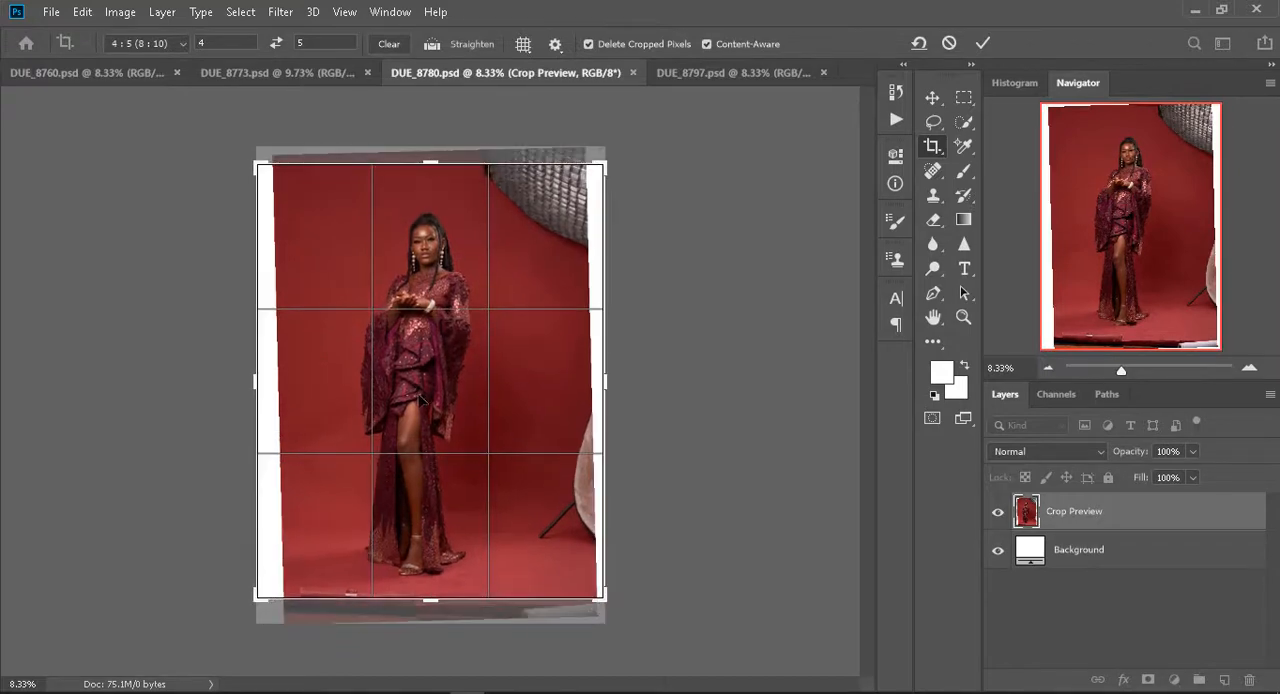
{"action": "left_click", "coordinate": [981, 44]}
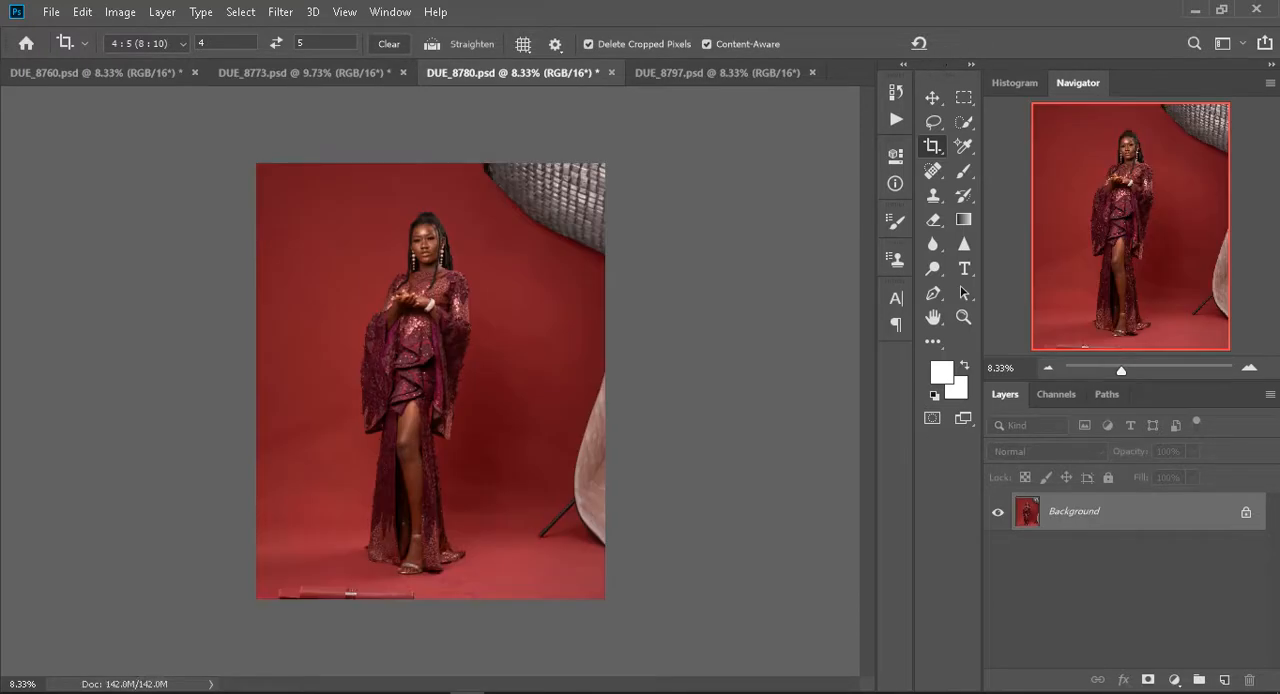
- Straighten DUE_8797.psd and crop it to 4 : 5, enlarging the frame beyond the full-length figure with Content-Aware fill
{"action": "left_click", "coordinate": [732, 72]}
{"action": "left_click", "coordinate": [338, 472]}
{"action": "left_click_drag", "start_coordinate": [606, 583], "coordinate": [619, 572]}
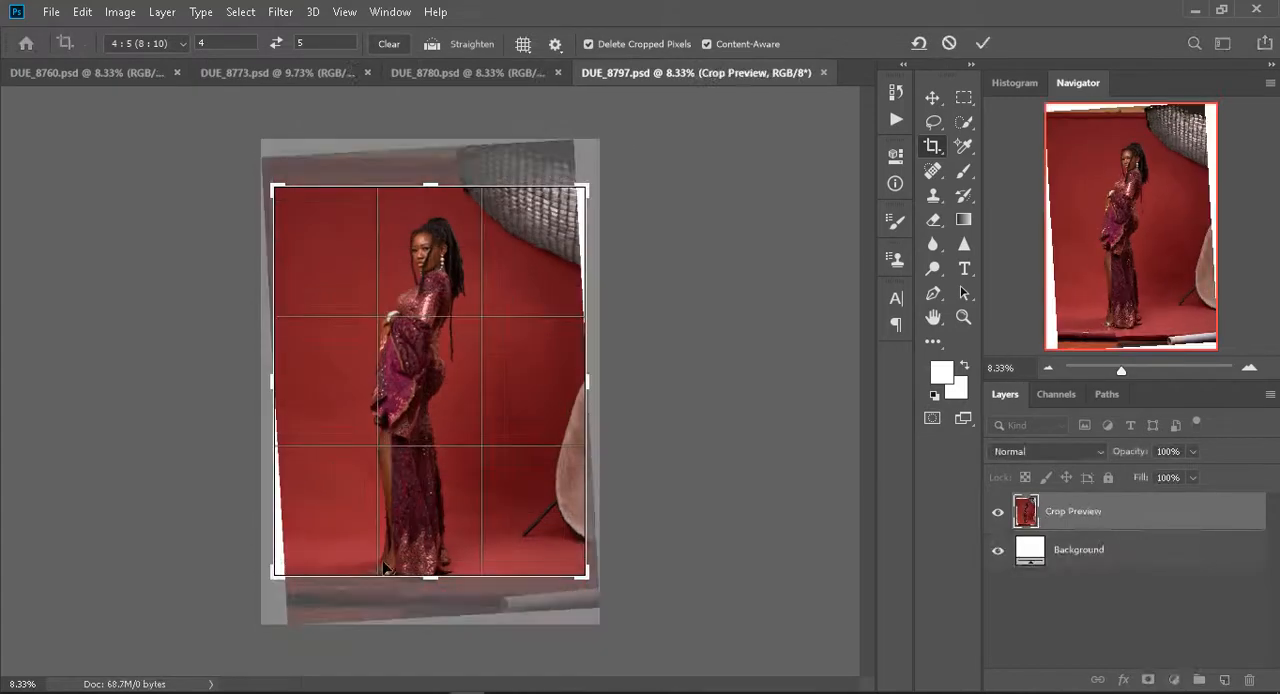
{"action": "left_click_drag", "start_coordinate": [267, 168], "coordinate": [468, 171]}
{"action": "left_click_drag", "start_coordinate": [431, 578], "coordinate": [431, 593]}
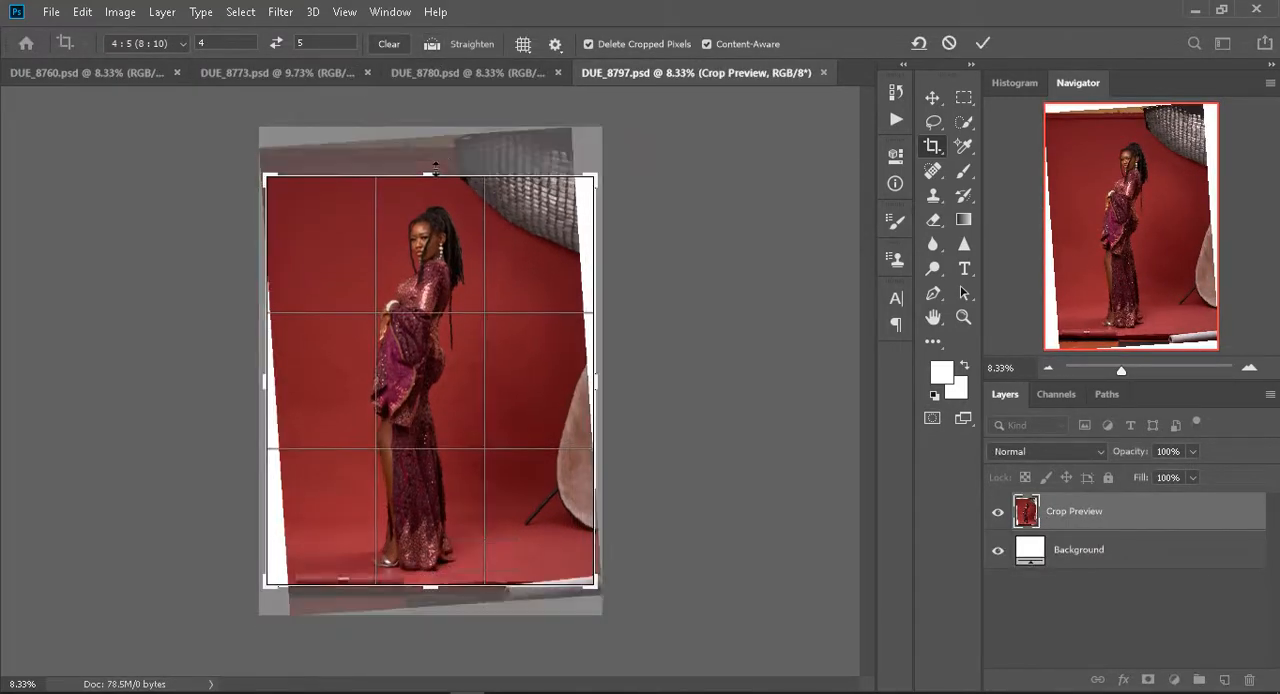
{"action": "left_click_drag", "start_coordinate": [431, 187], "coordinate": [432, 167]}
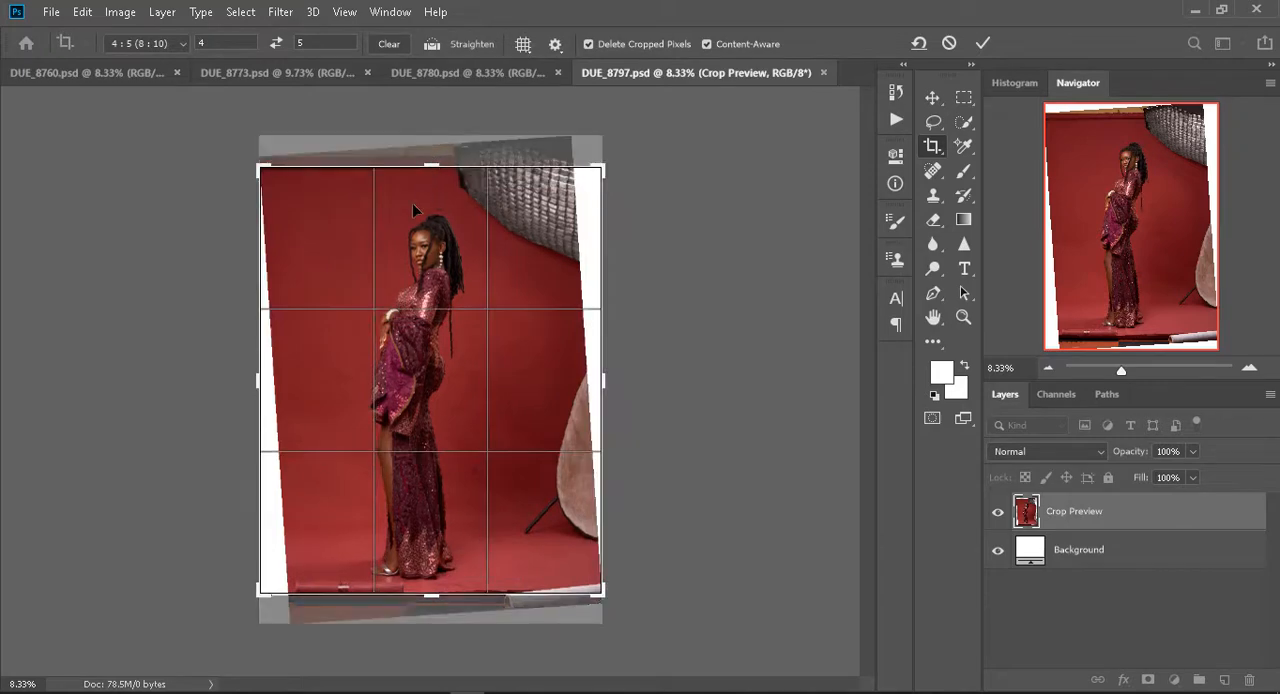
{"action": "left_click", "coordinate": [983, 43]}
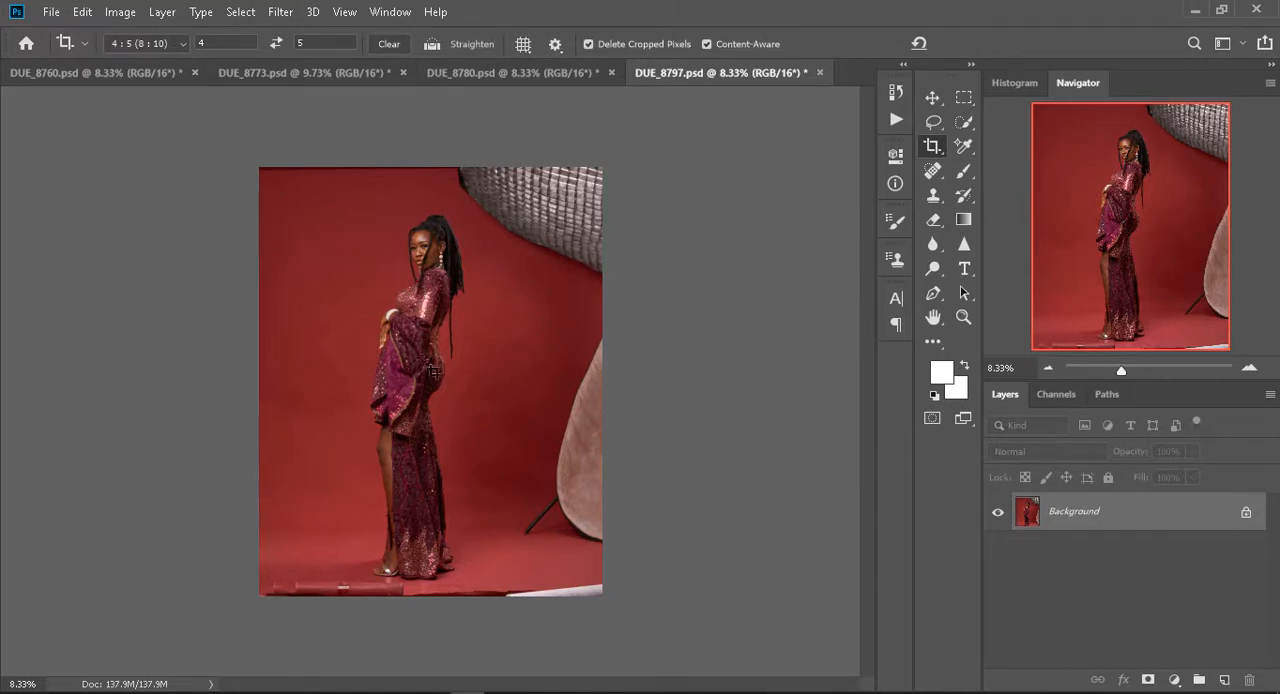
- Review the cropped portraits by comparing DUE_8797.psd, DUE_8780.psd and DUE_8773.psd
{"action": "left_click", "coordinate": [474, 72]}
{"action": "left_click", "coordinate": [688, 74]}
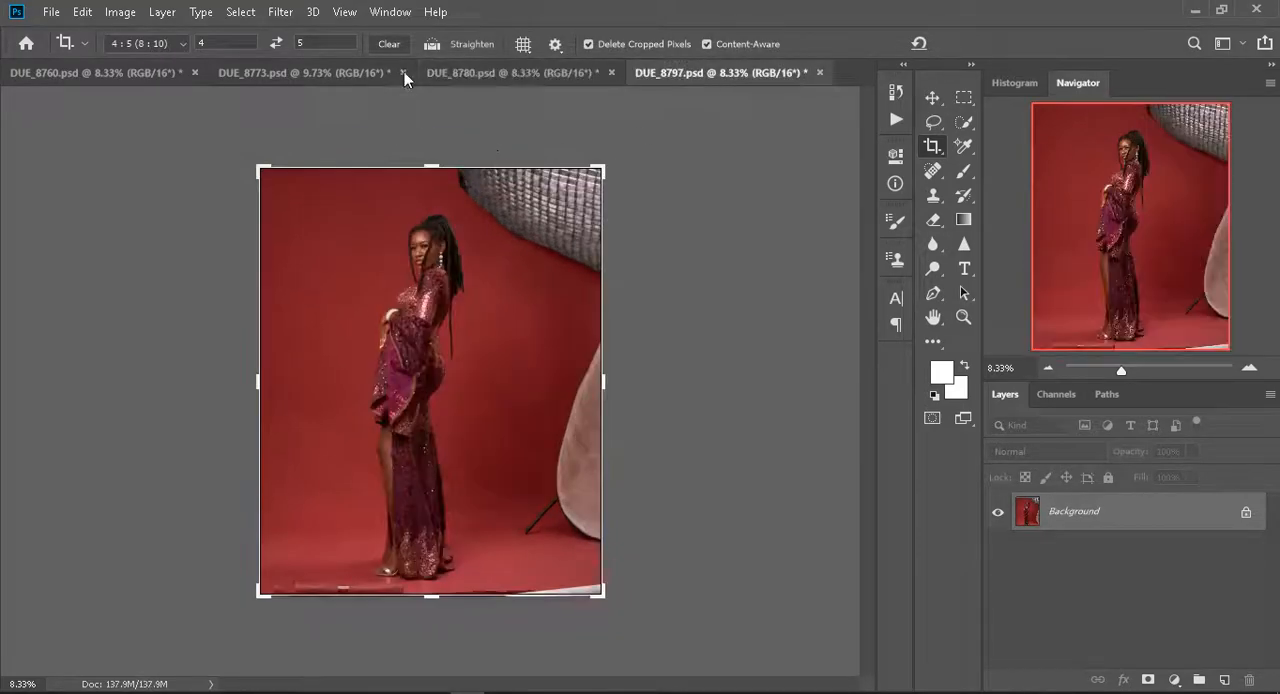
{"action": "left_click", "coordinate": [456, 76]}
{"action": "left_click", "coordinate": [325, 75]}
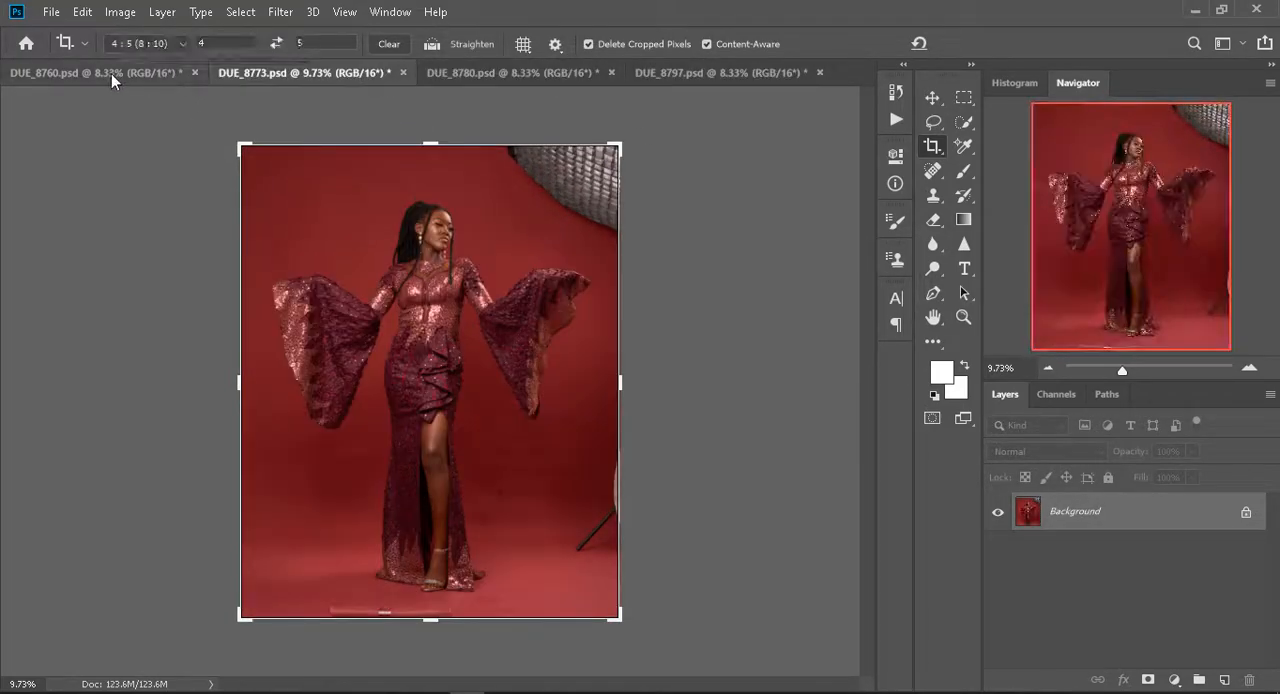